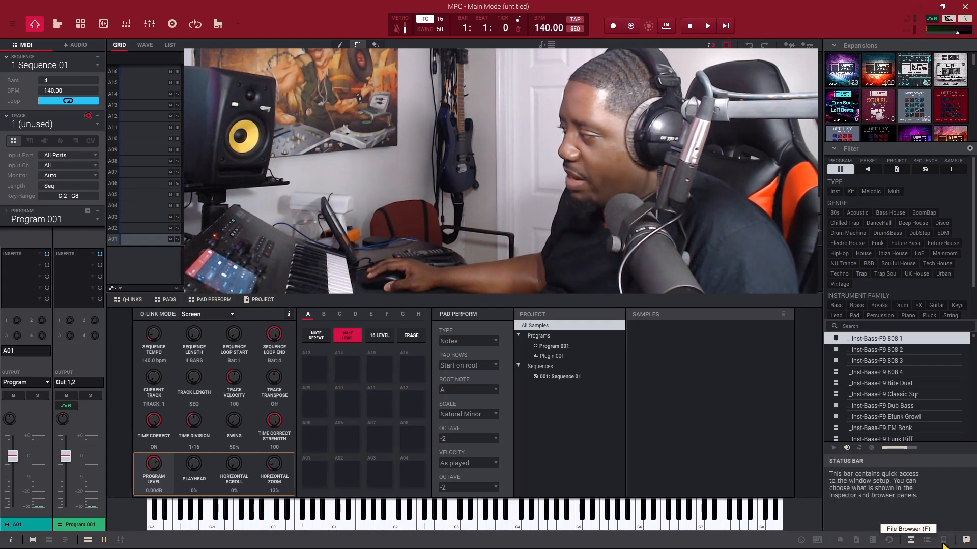
# Step: Open the file browser, look through its saved folder locations, and return to G:\Sounds All DoswellBeats
pyautogui.click(943, 541)
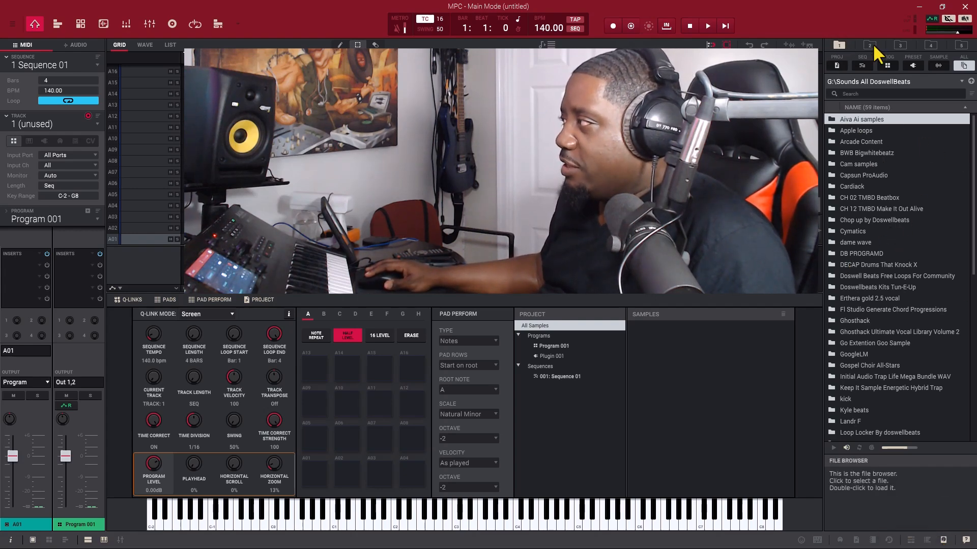
pyautogui.click(897, 45)
pyautogui.click(931, 45)
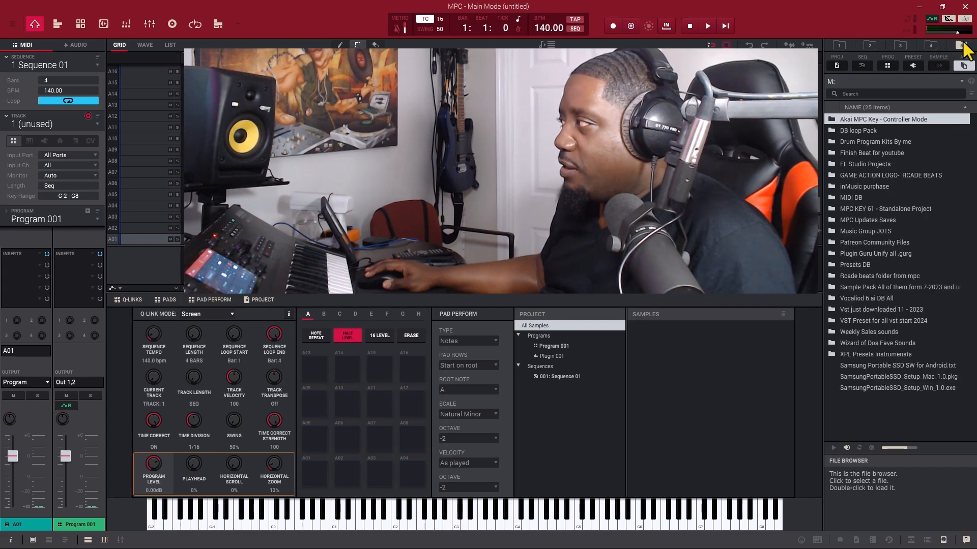
pyautogui.click(961, 44)
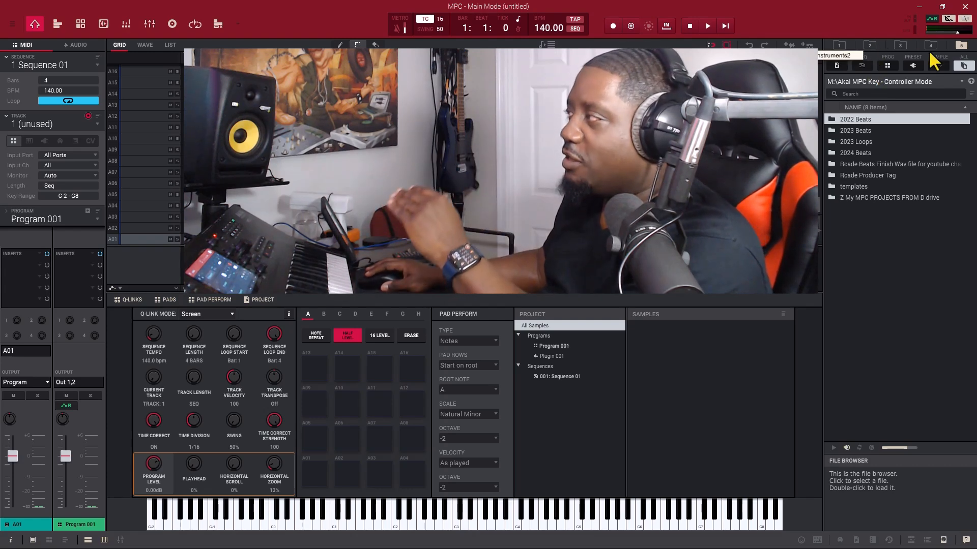
pyautogui.click(838, 44)
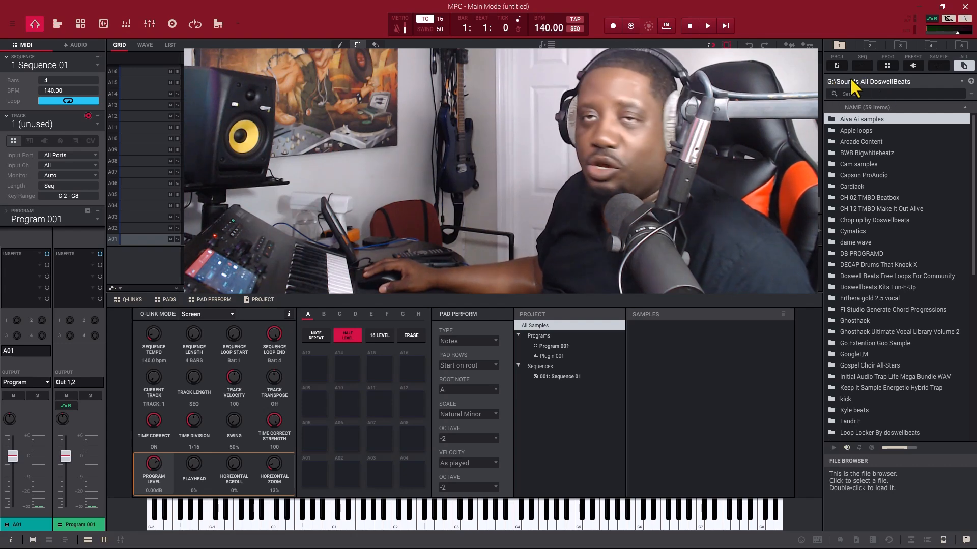
# Step: Switch to File Explorer and open the Sounds All DoswellBeats folder on the FreeAgent GoFlex Drive G
pyautogui.click(919, 6)
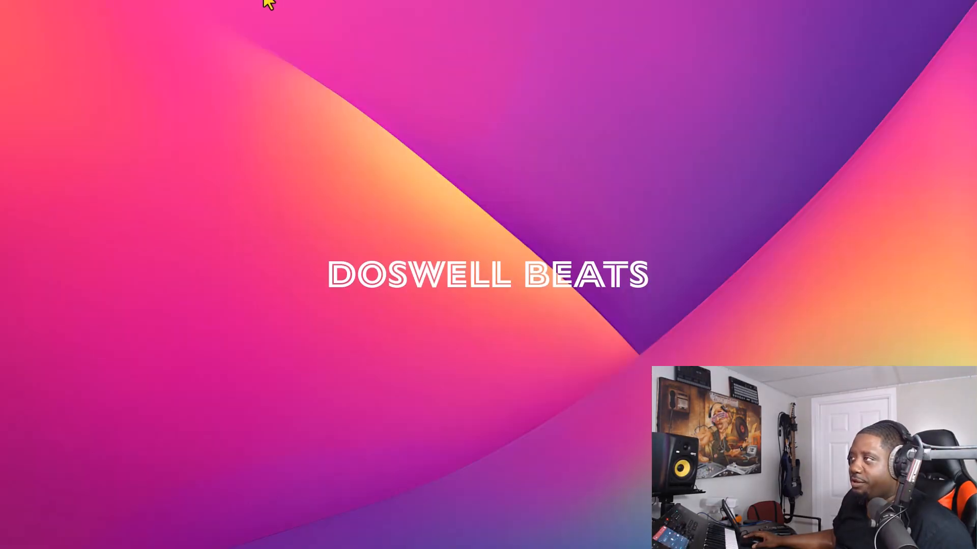
pyautogui.press('super+e')
pyautogui.moveTo(602, 126); pyautogui.dragTo(471, 148)
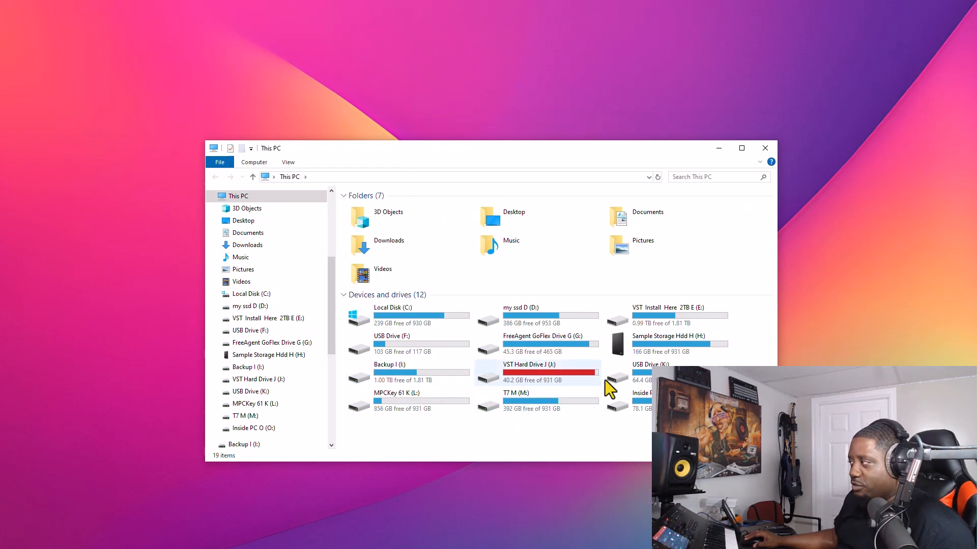
pyautogui.doubleClick(548, 349)
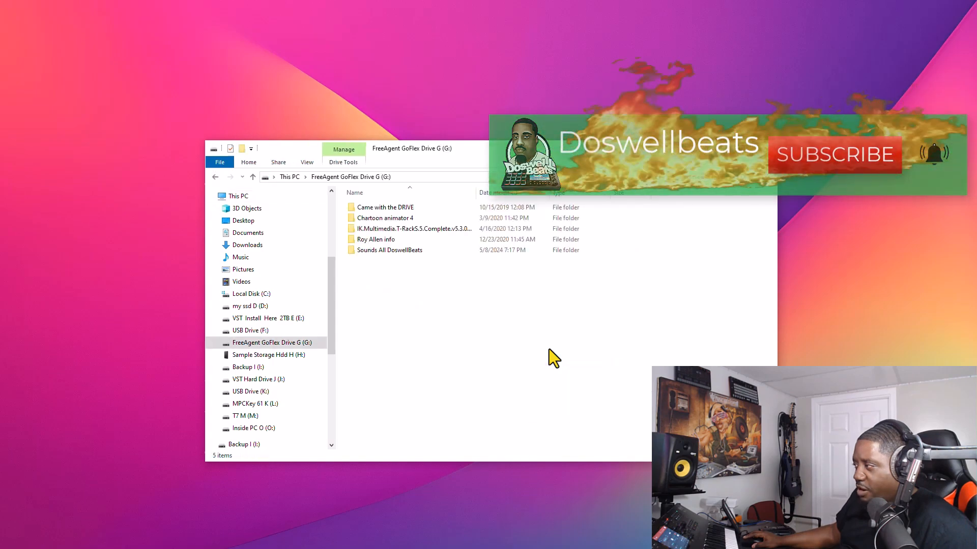
pyautogui.doubleClick(380, 254)
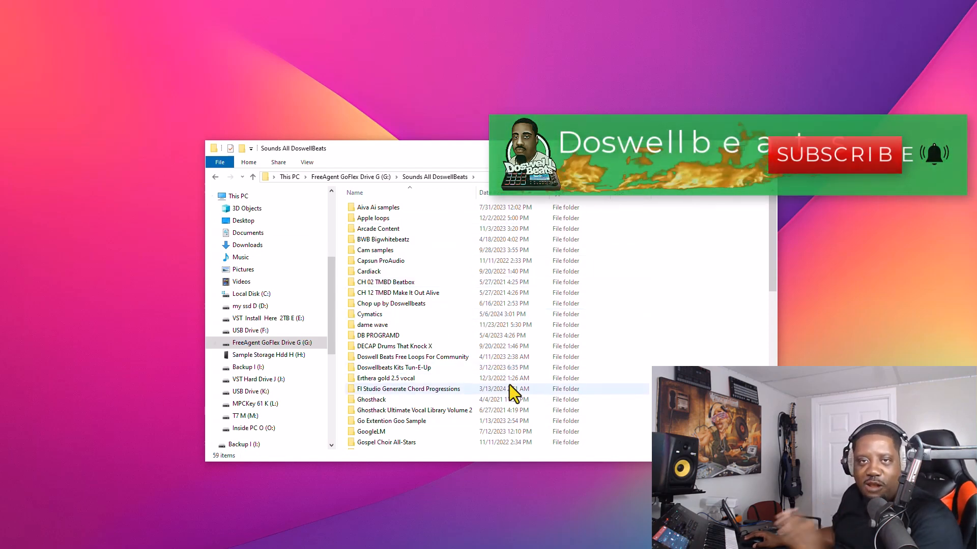
# Step: Create a folder named "A Live 2024" in Sounds All DoswellBeats and return to MPC
pyautogui.rightClick(703, 346)
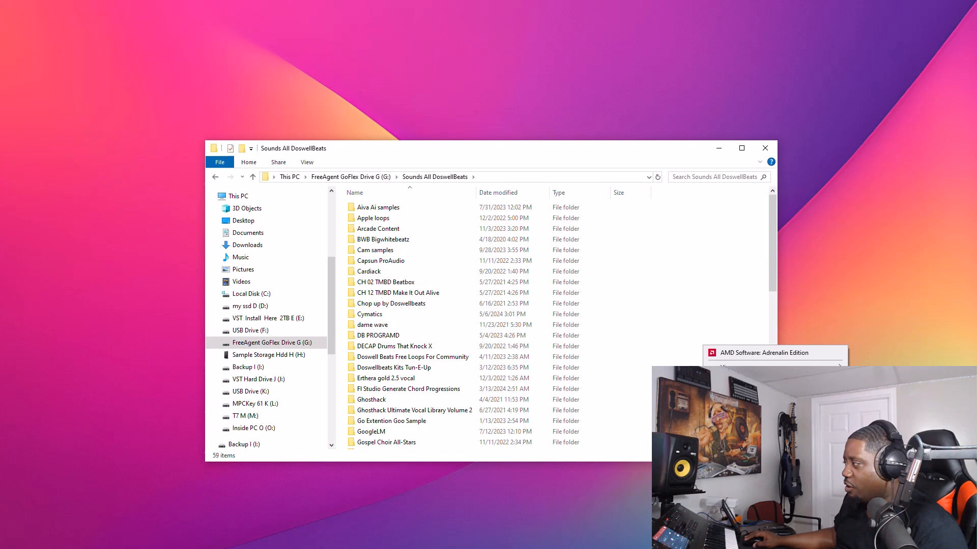
pyautogui.click(876, 458)
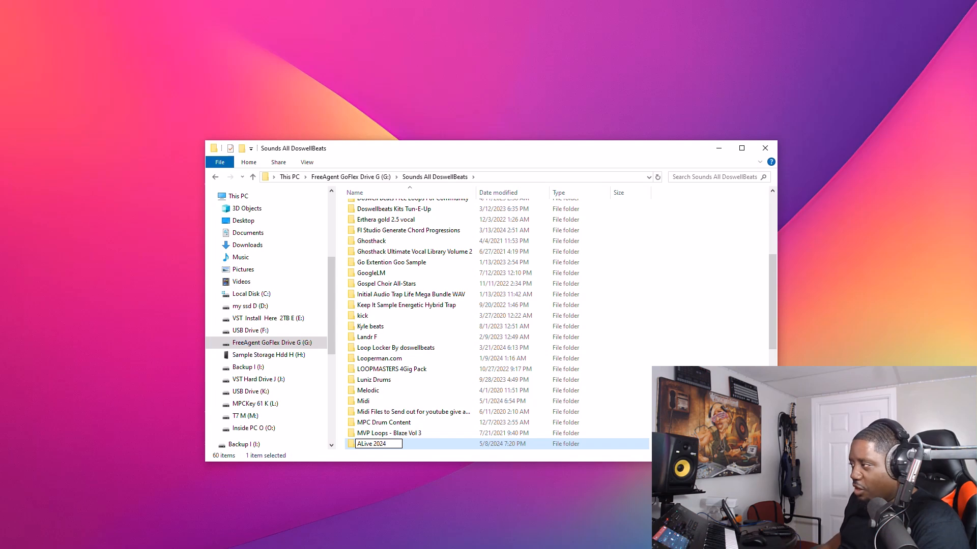
pyautogui.click(667, 279)
pyautogui.scroll(5, 670, 266)
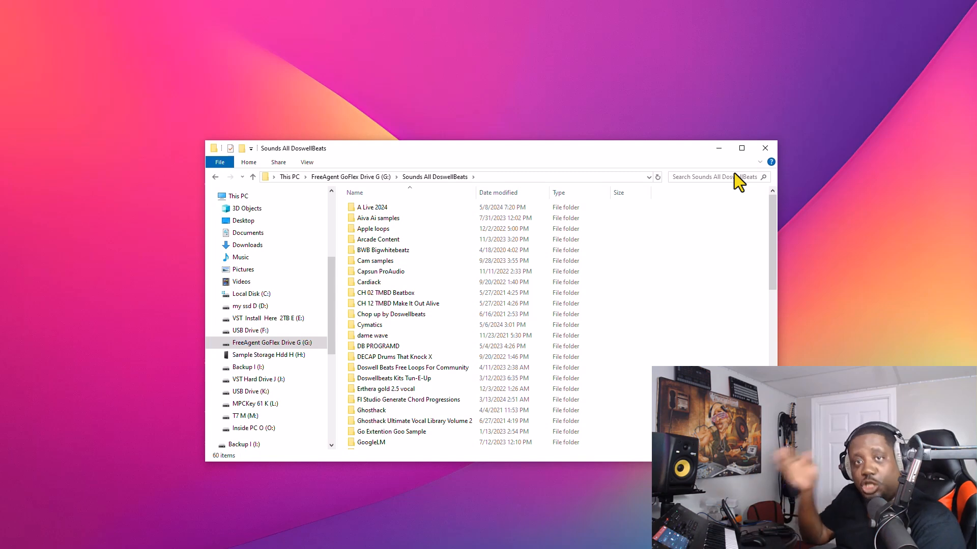
pyautogui.click(766, 149)
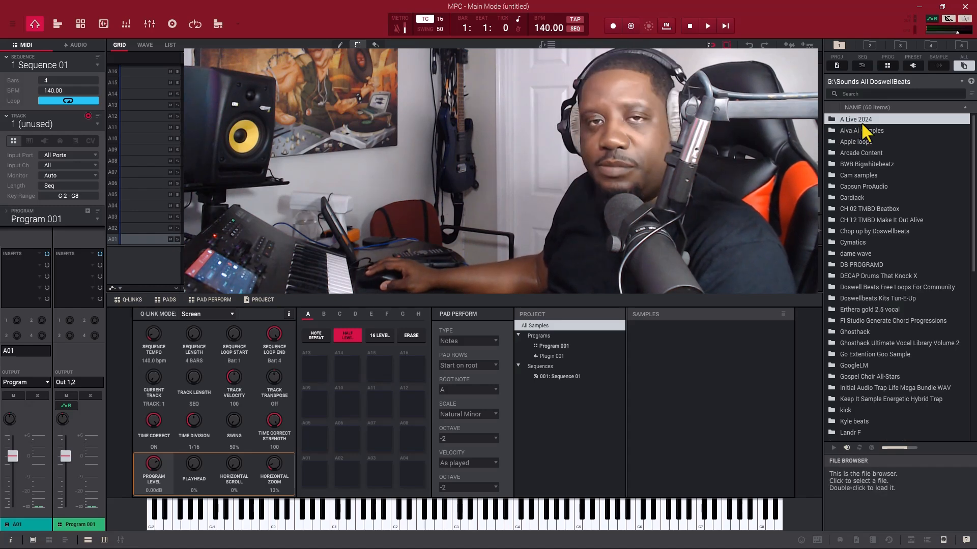
# Step: Check the other saved folder locations and go back to the Sounds All DoswellBeats location
pyautogui.click(868, 43)
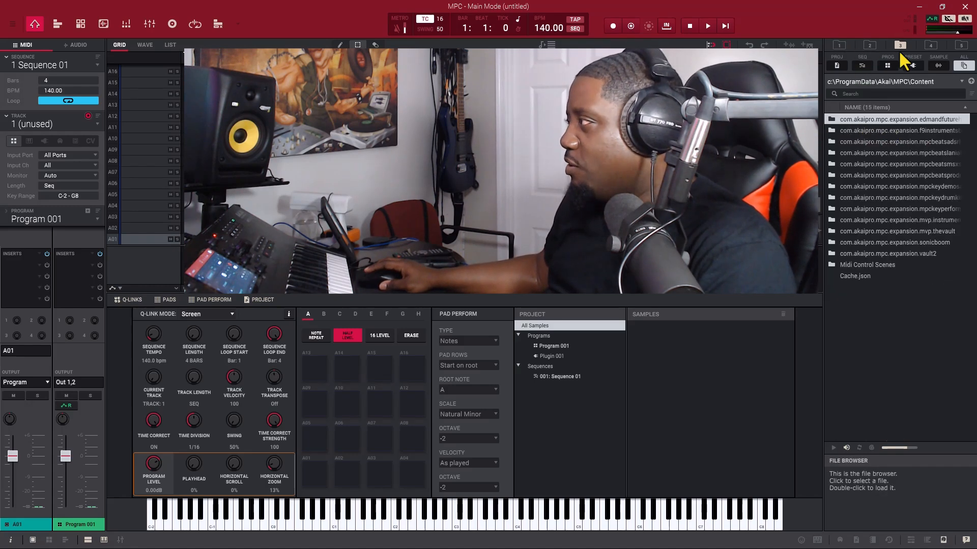
pyautogui.click(932, 47)
pyautogui.click(838, 47)
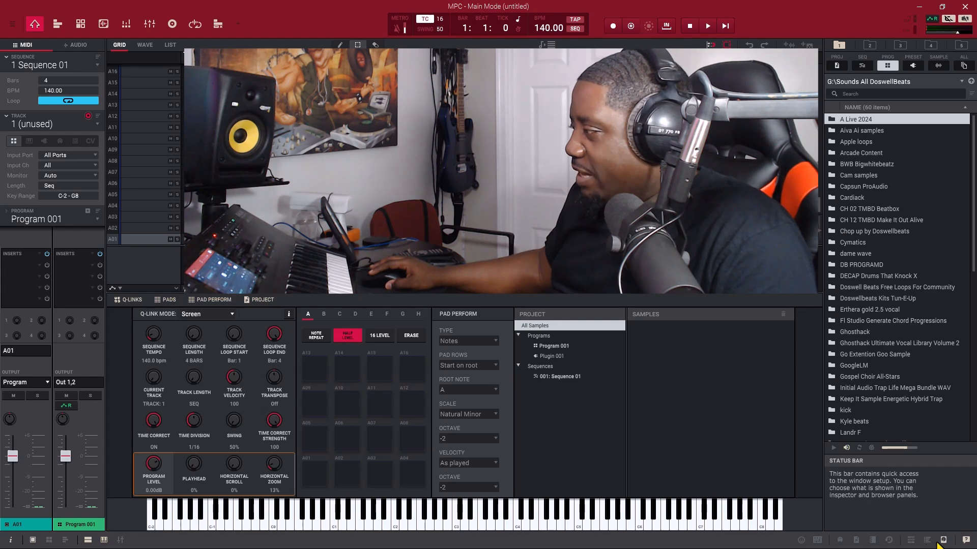
# Step: Show only samples in the media browser, search for "kick", and load ART_Ink_Kick onto pad A01
pyautogui.click(911, 541)
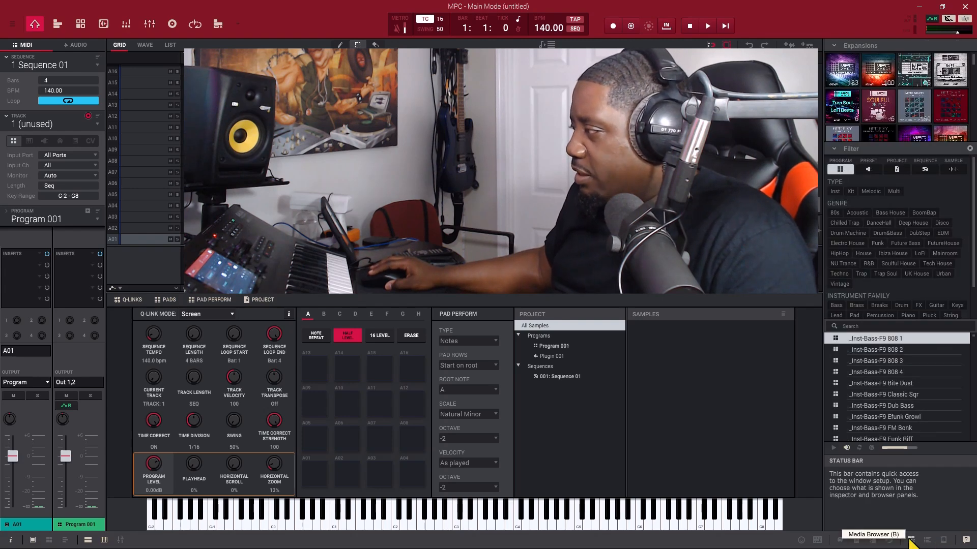
pyautogui.click(953, 170)
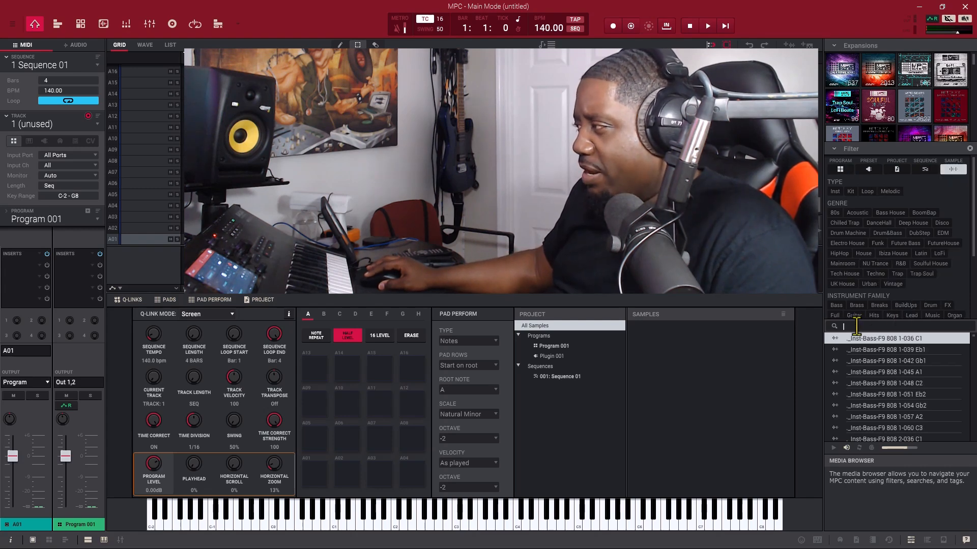
pyautogui.write('kick')
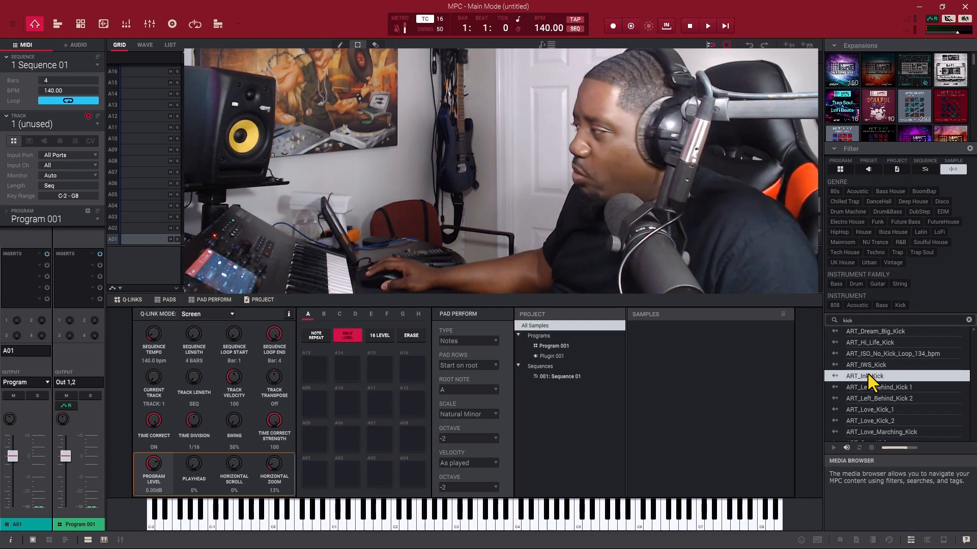
pyautogui.moveTo(865, 374); pyautogui.dragTo(316, 474)
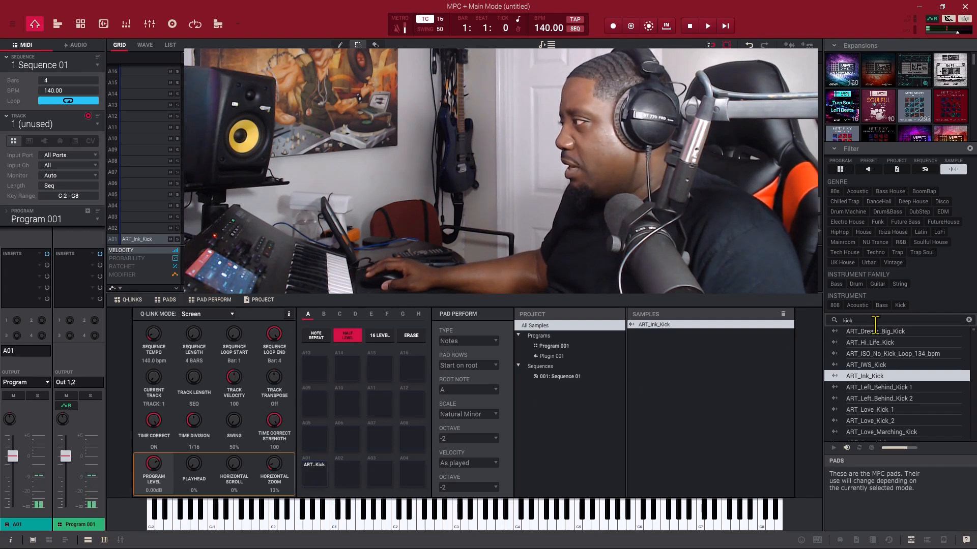
# Step: Search for "snare" and "clap" samples, loading ART_Hi_Life_Snare onto pad A02 and Chill Trap-Clap-CT1 Clp1 onto pad A03
pyautogui.write('snare')
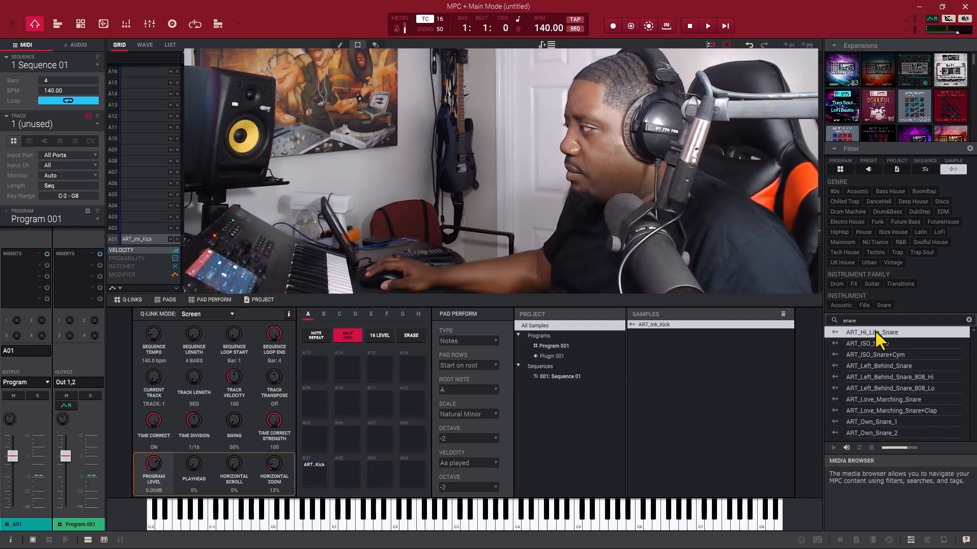
pyautogui.moveTo(875, 331); pyautogui.dragTo(347, 471)
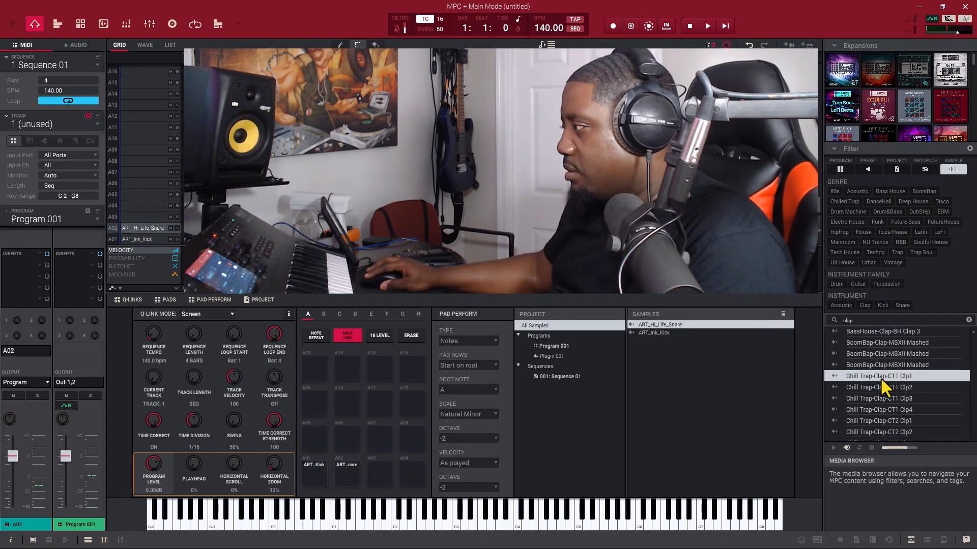
pyautogui.moveTo(880, 377); pyautogui.dragTo(380, 478)
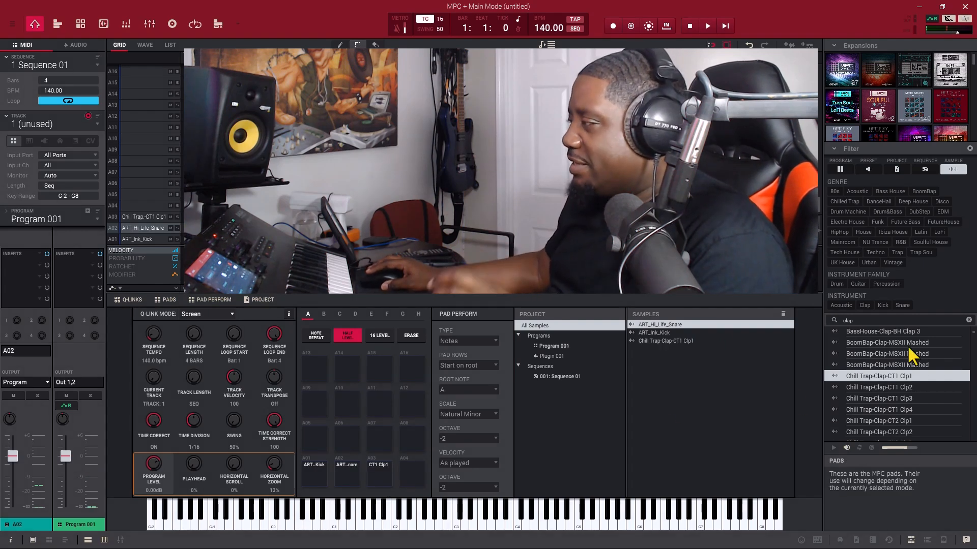
# Step: Search for "hat", load Chill Trap-HiHat-CT4 Hat1 onto pad A04, and audition the four loaded pads
pyautogui.write('hat')
pyautogui.moveTo(880, 339); pyautogui.dragTo(407, 471)
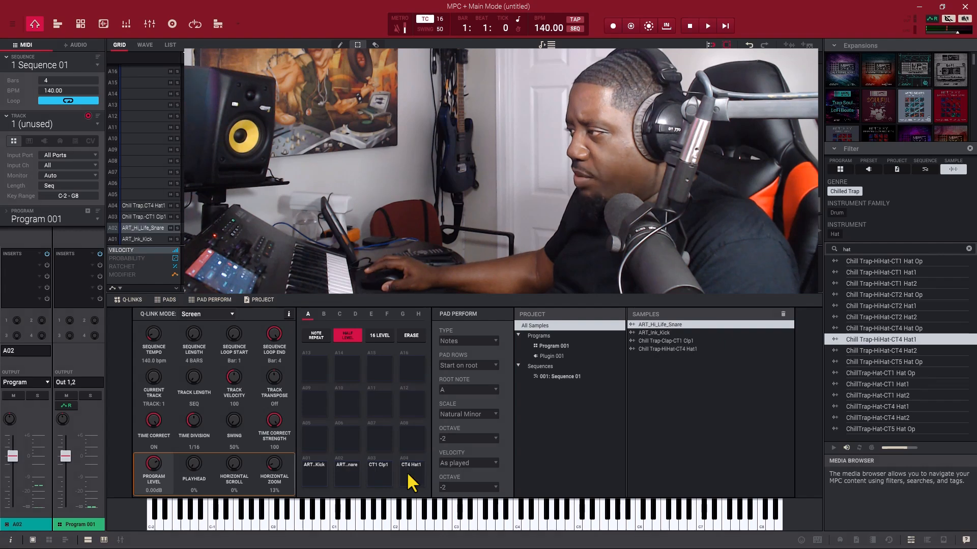
pyautogui.click(413, 471)
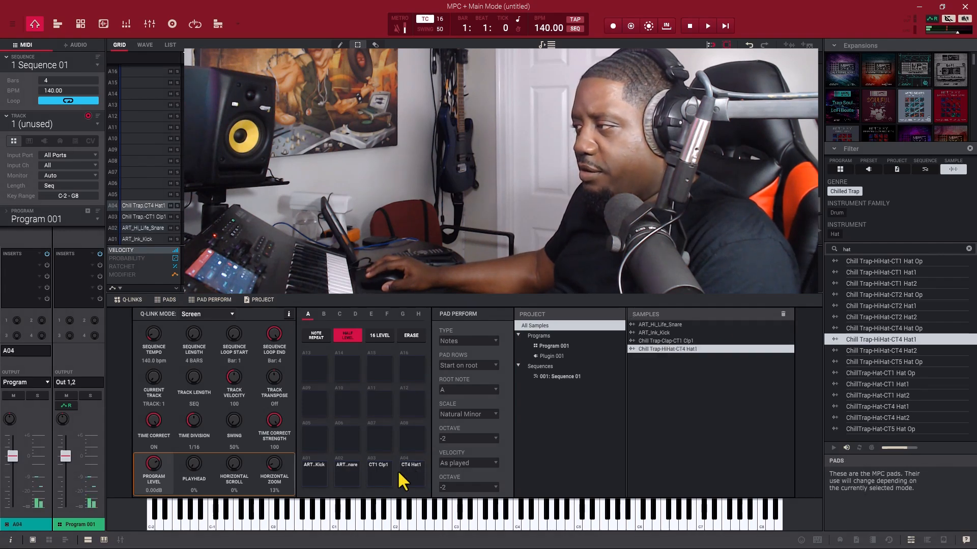
pyautogui.click(383, 470)
pyautogui.click(344, 473)
pyautogui.click(307, 471)
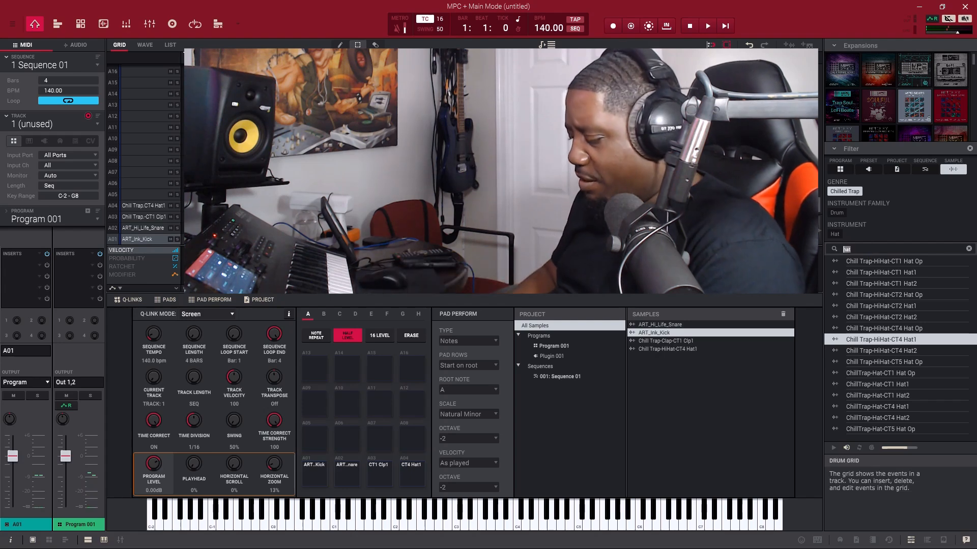
# Step: Search for "perc" and load 80s-Perc-F9 GH Grid Cbell onto pad A05 and ART_Trashing_Perc onto pad A06
pyautogui.write('perc')
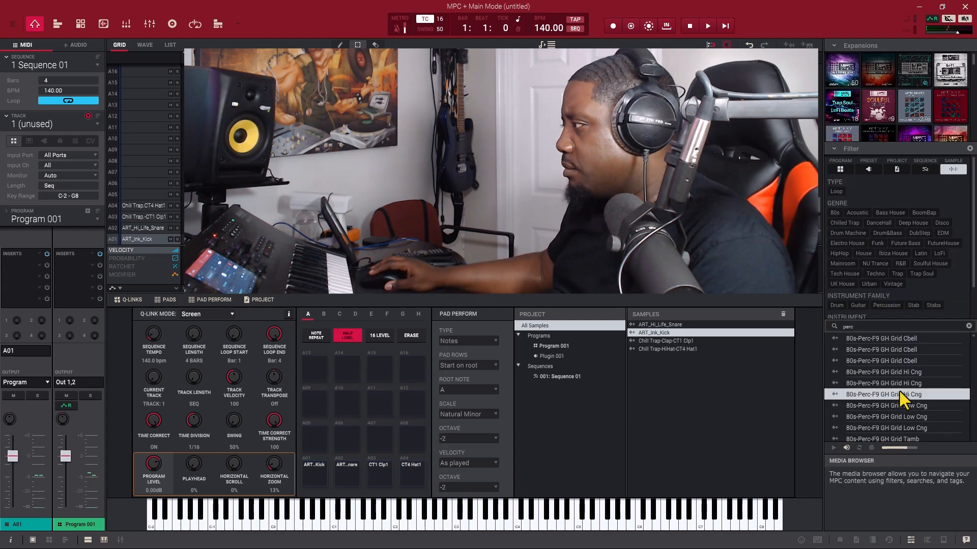
pyautogui.moveTo(886, 362); pyautogui.dragTo(321, 440)
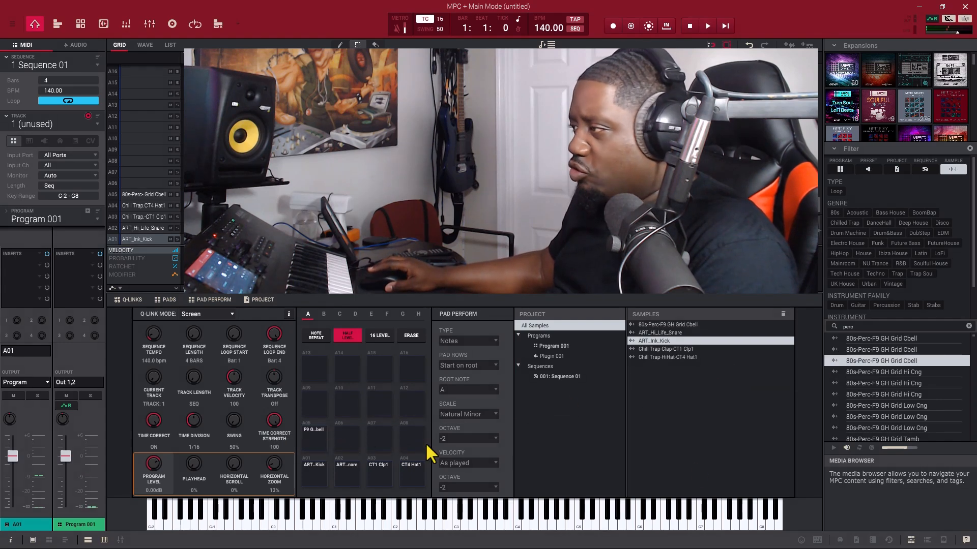
pyautogui.click(910, 406)
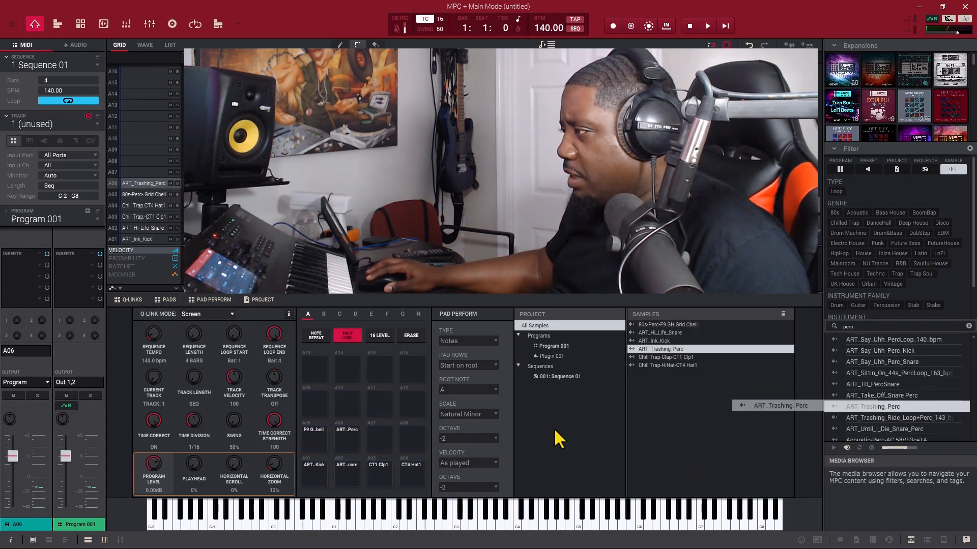
pyautogui.moveTo(555, 431); pyautogui.dragTo(353, 430)
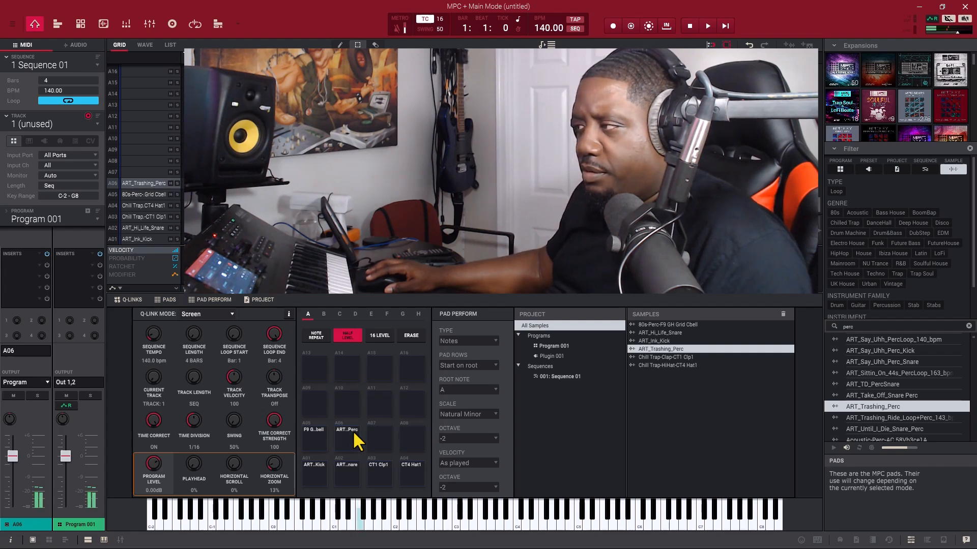
# Step: Audition the loaded percussion, snare, clap, hi-hat and kick pads of the drum program
pyautogui.click(318, 432)
pyautogui.click(346, 473)
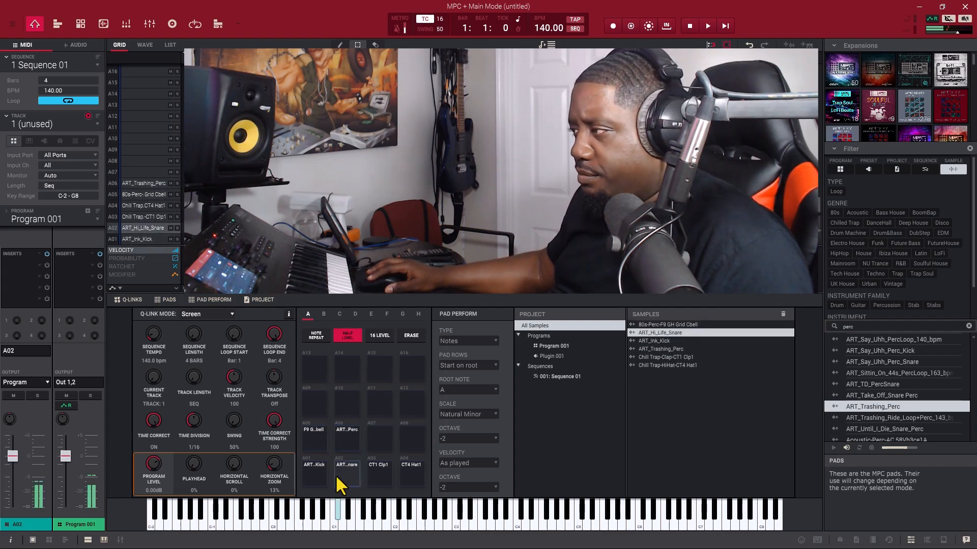
pyautogui.click(375, 478)
pyautogui.click(403, 477)
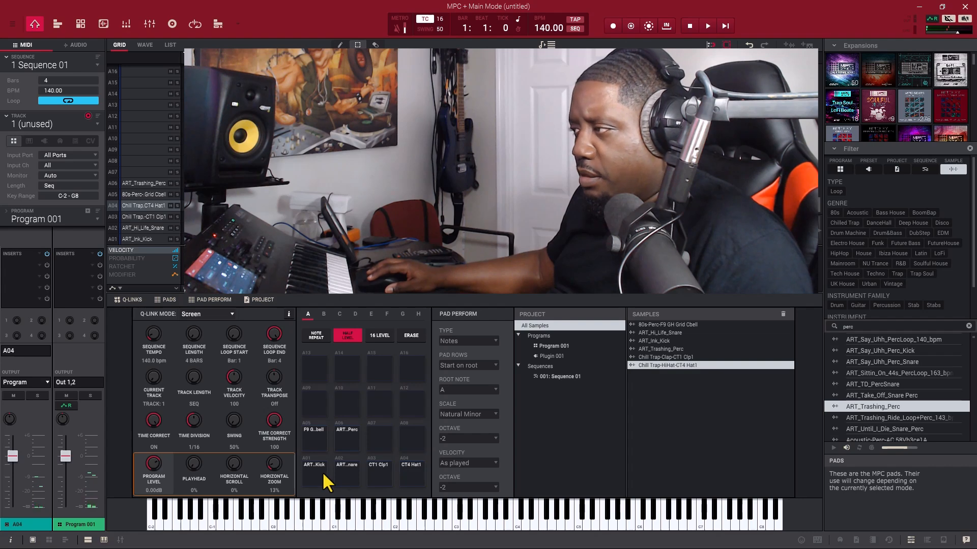
pyautogui.click(322, 472)
pyautogui.click(358, 472)
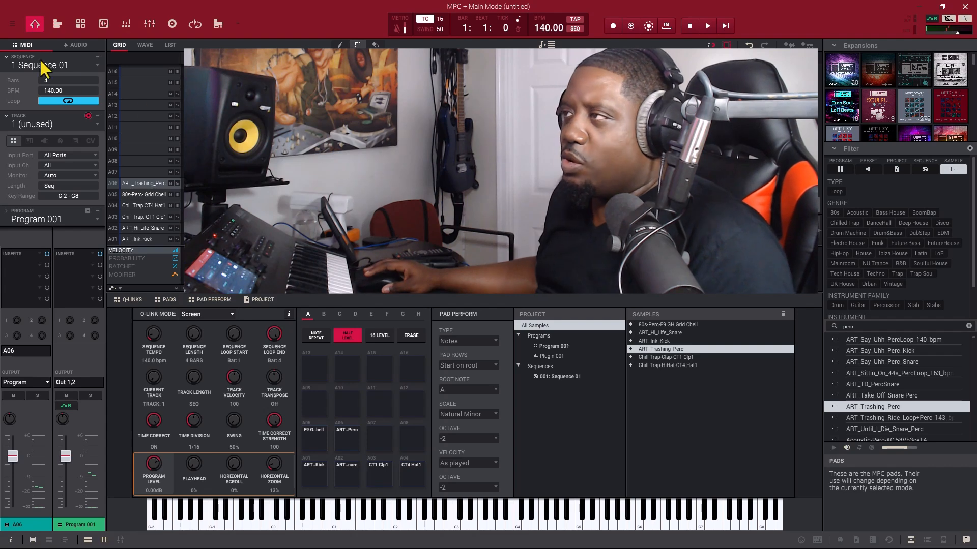
pyautogui.click(12, 24)
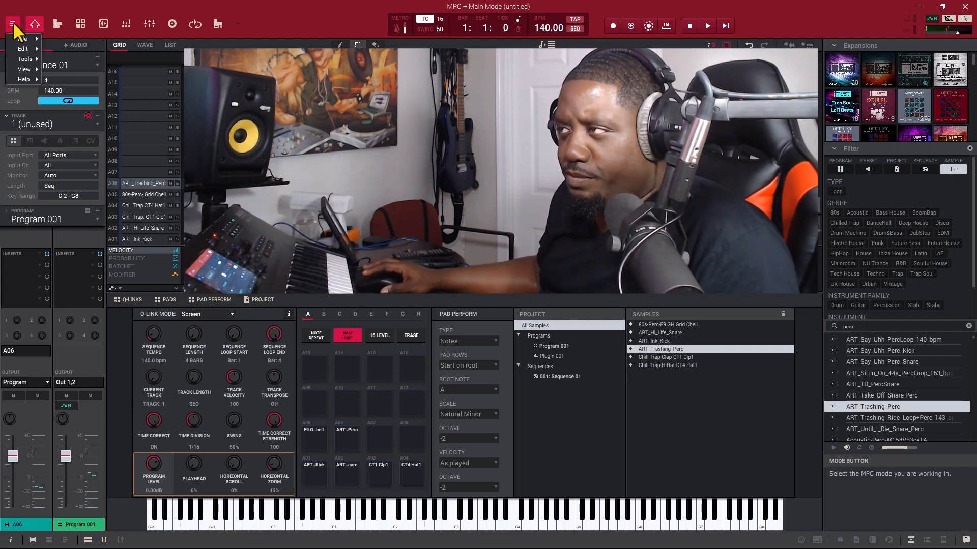
pyautogui.moveTo(29, 42)
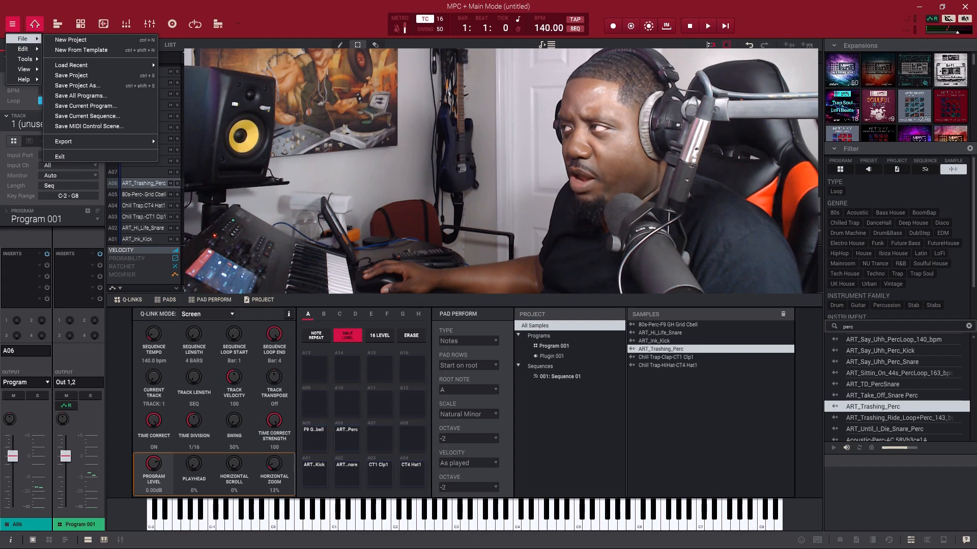
pyautogui.click(286, 21)
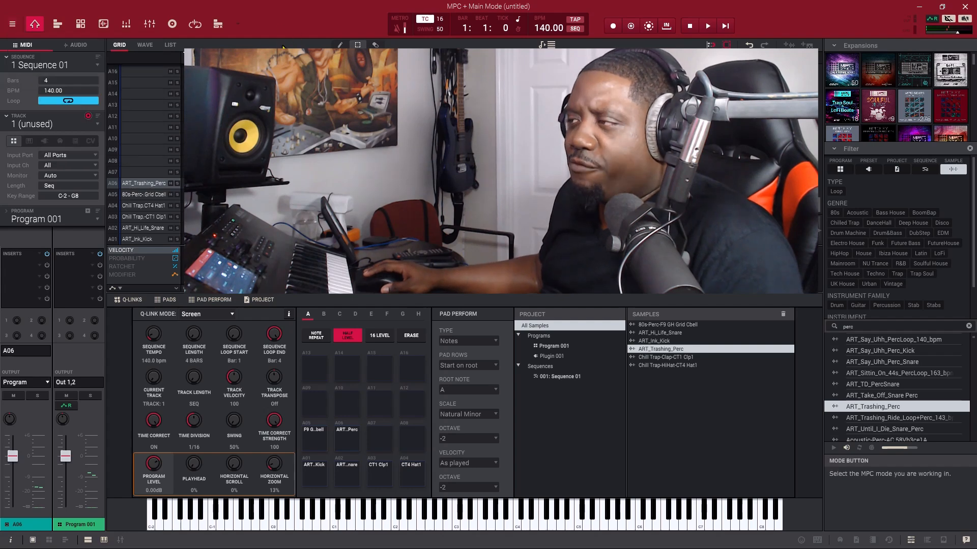
# Step: Rename the drum program as hot 2024
pyautogui.doubleClick(44, 218)
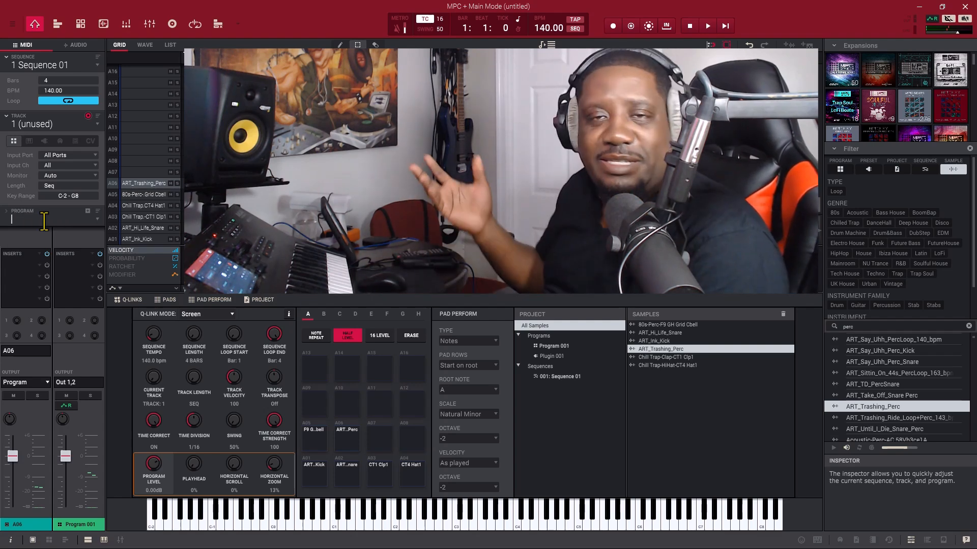
pyautogui.press('BackSpace')
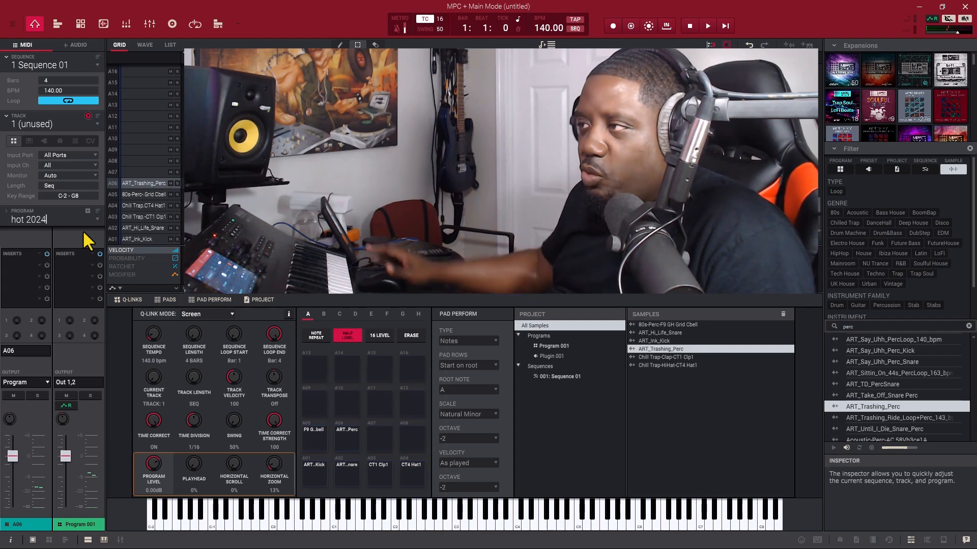
pyautogui.press('Return')
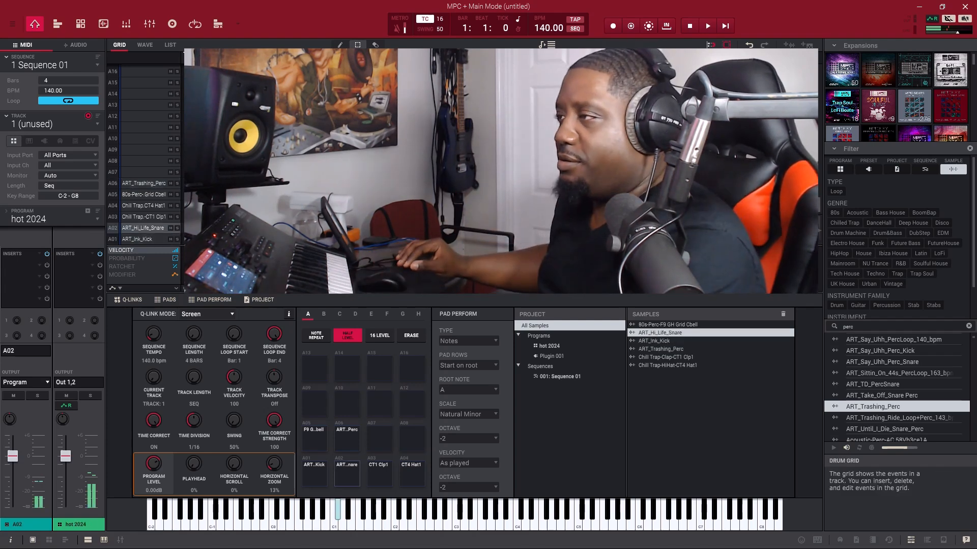
# Step: Save the current program as hot 2024.xpm in the A Live 2024 folder under Sounds All DoswellBeats on drive G
pyautogui.click(12, 24)
pyautogui.moveTo(29, 39)
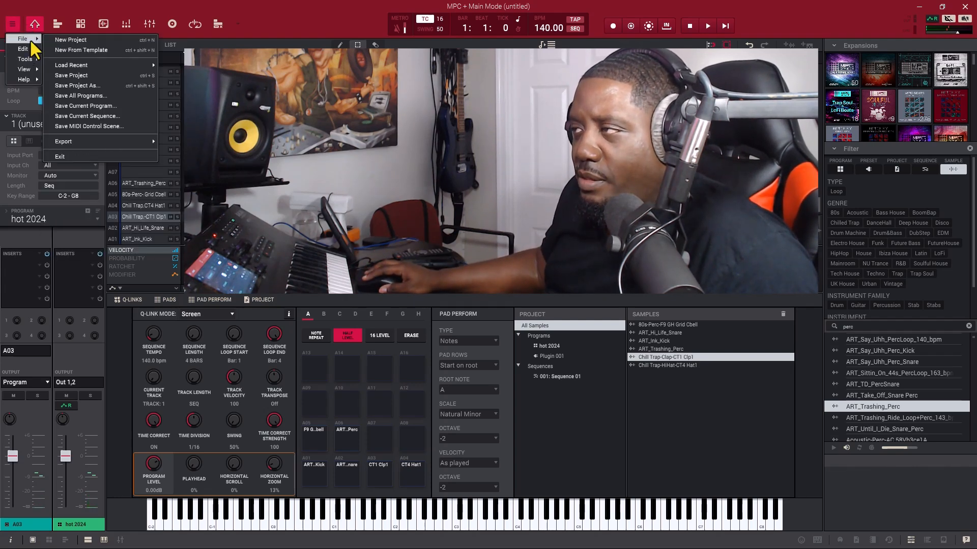
pyautogui.click(120, 106)
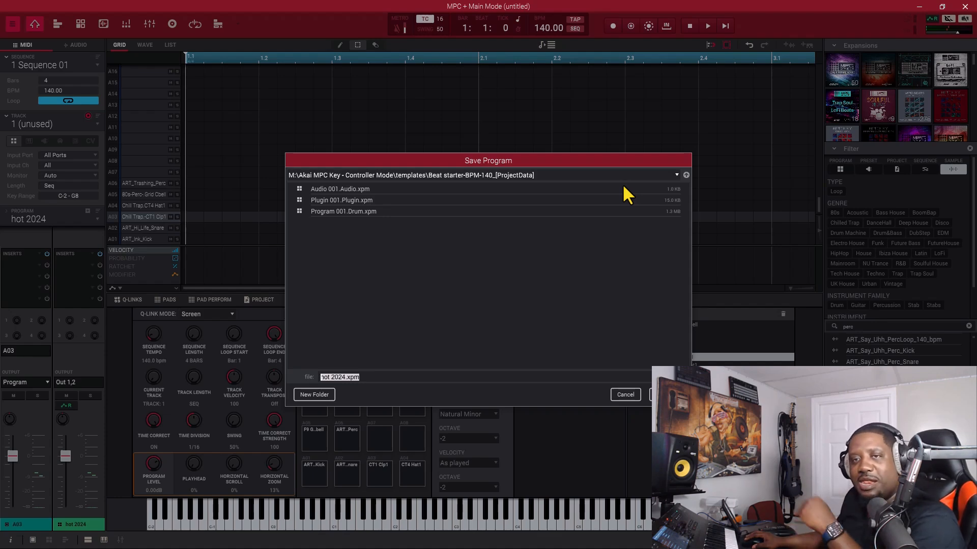
pyautogui.click(676, 175)
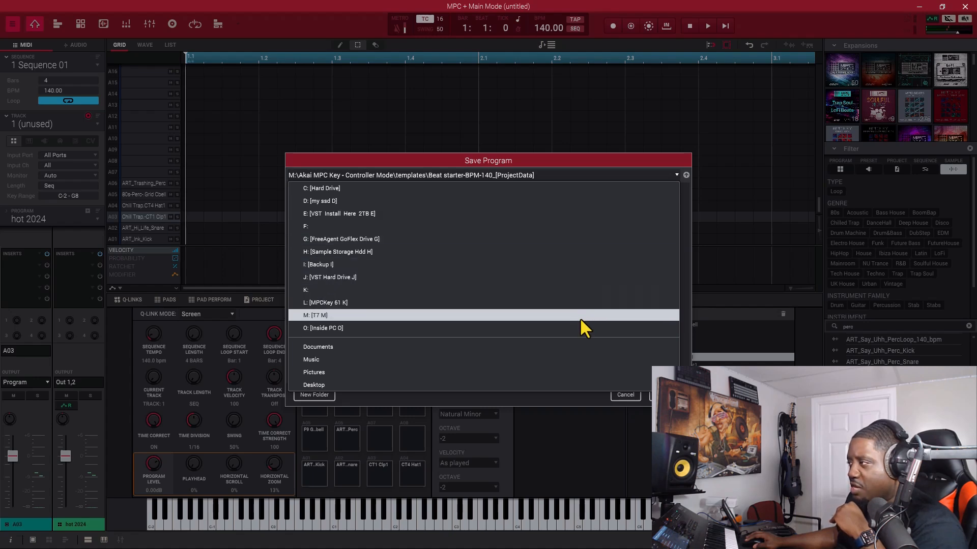
pyautogui.click(348, 238)
pyautogui.doubleClick(349, 234)
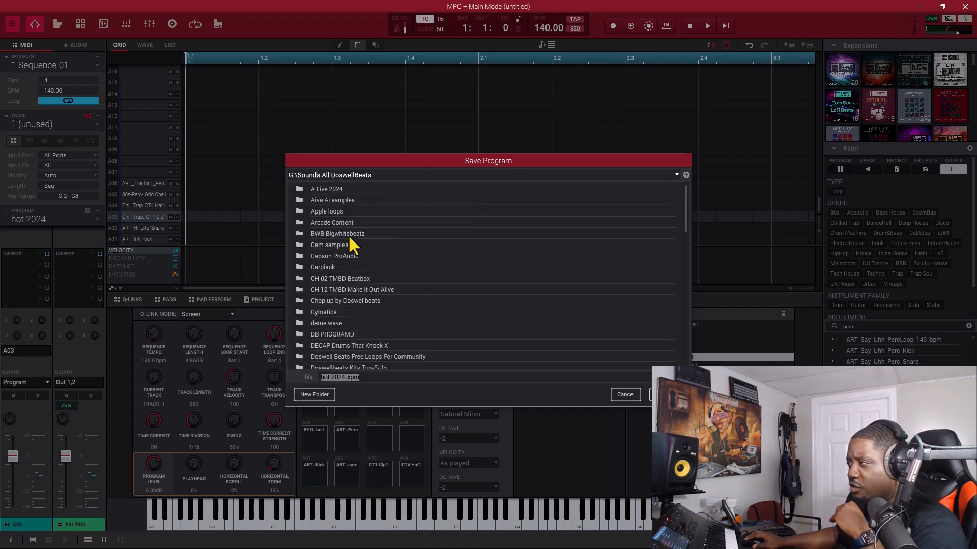
pyautogui.doubleClick(333, 191)
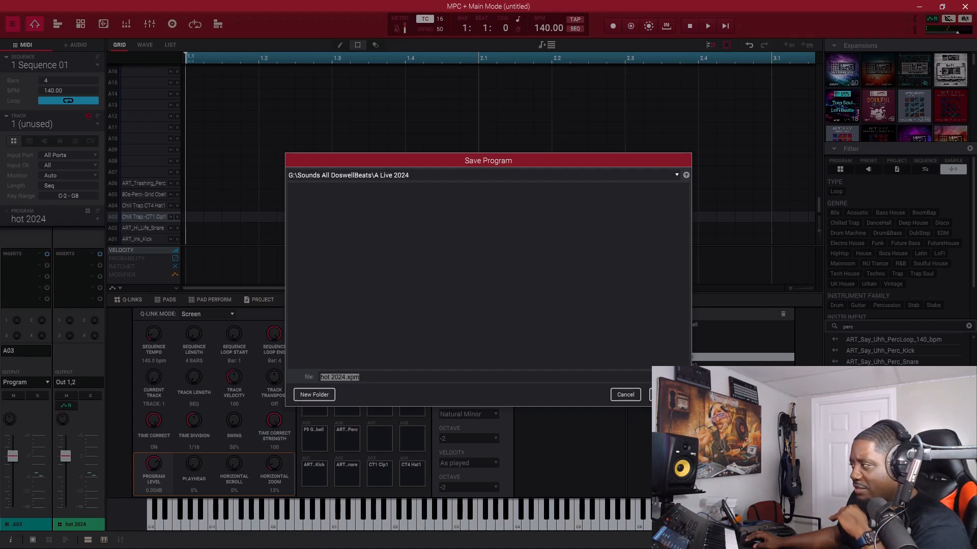
pyautogui.click(666, 395)
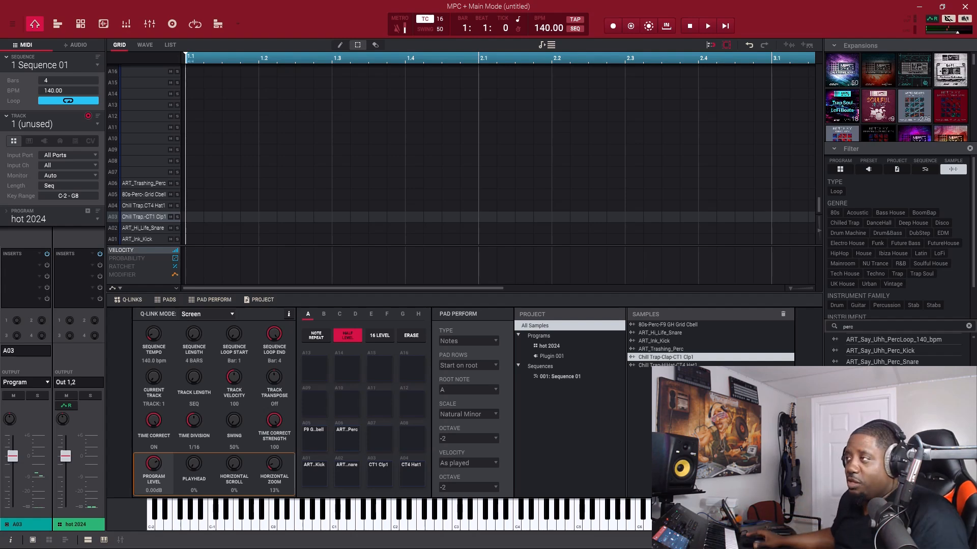
# Step: Start a new project and load hot 2024.xpm from the A Live 2024 folder onto the pads
pyautogui.click(12, 23)
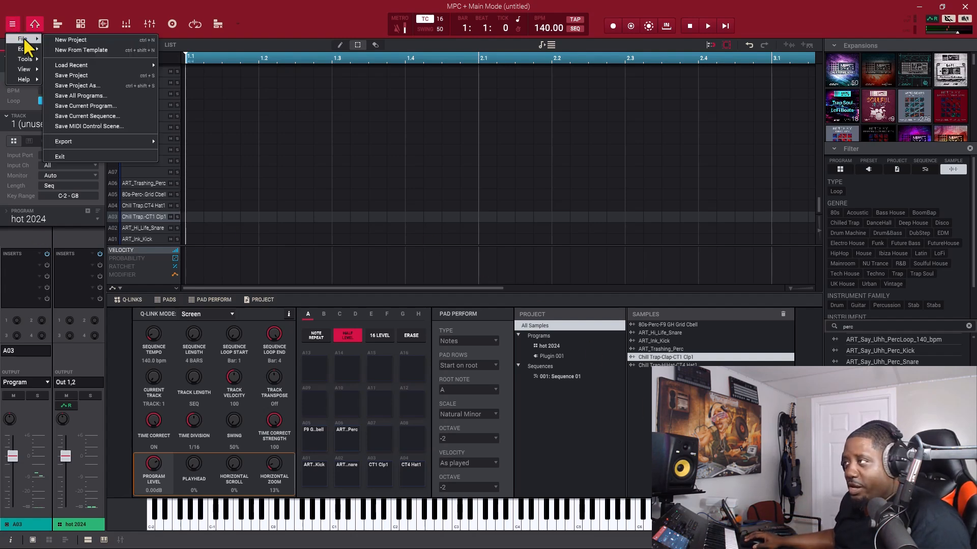
pyautogui.click(89, 40)
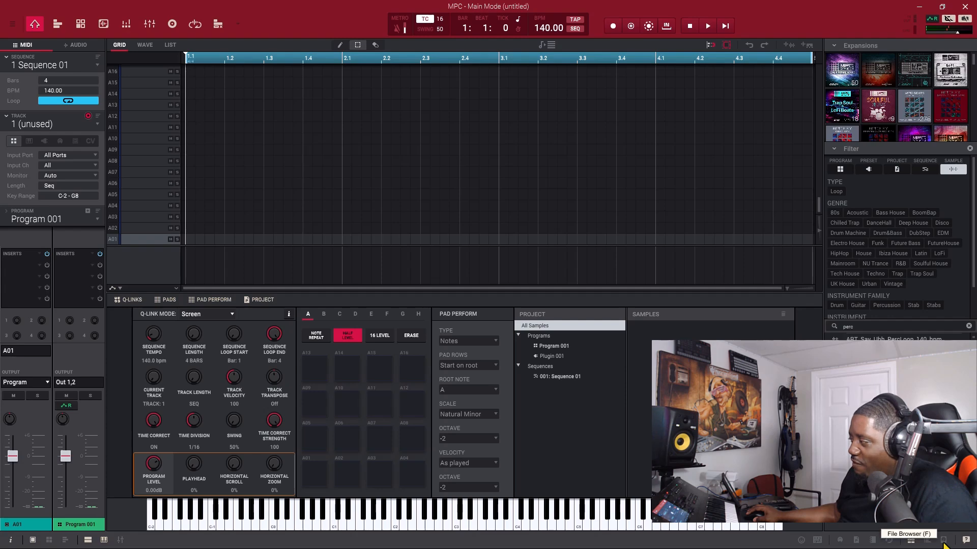
pyautogui.click(943, 541)
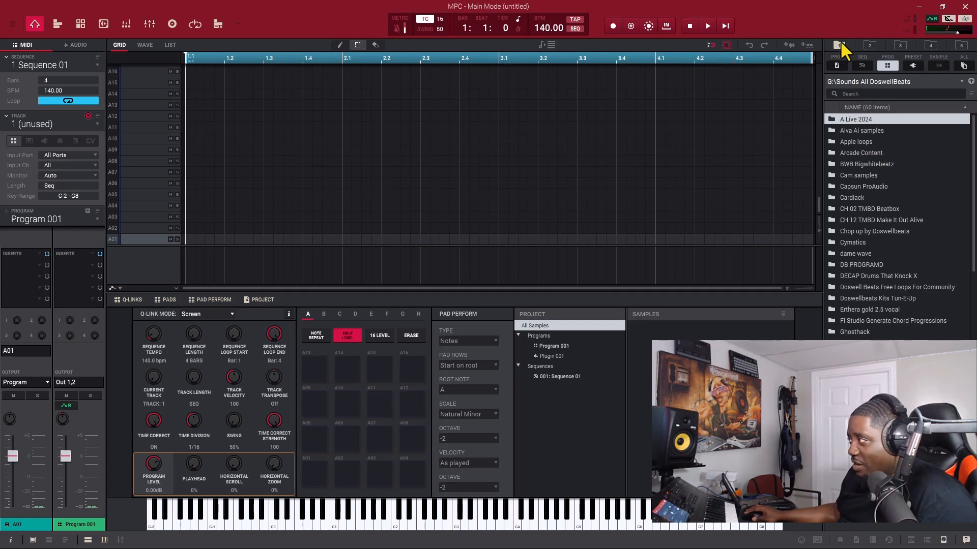
pyautogui.doubleClick(865, 119)
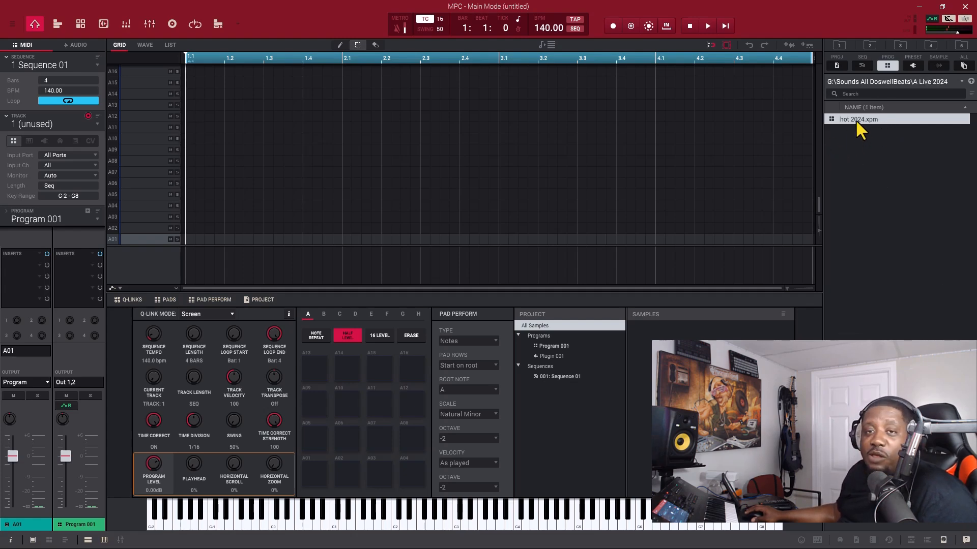
pyautogui.moveTo(856, 118); pyautogui.dragTo(314, 471)
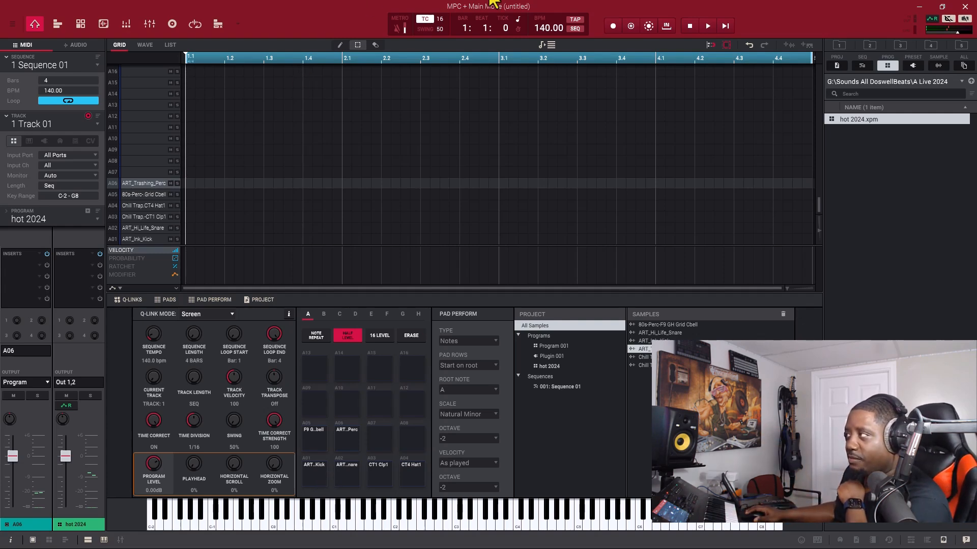
# Step: Switch to Splice, audition OS_MN_143_drum_loop_werk.wav among the trap drums results, and bring it into the MPC project's samples
pyautogui.moveTo(504, 0); pyautogui.dragTo(565, 71)
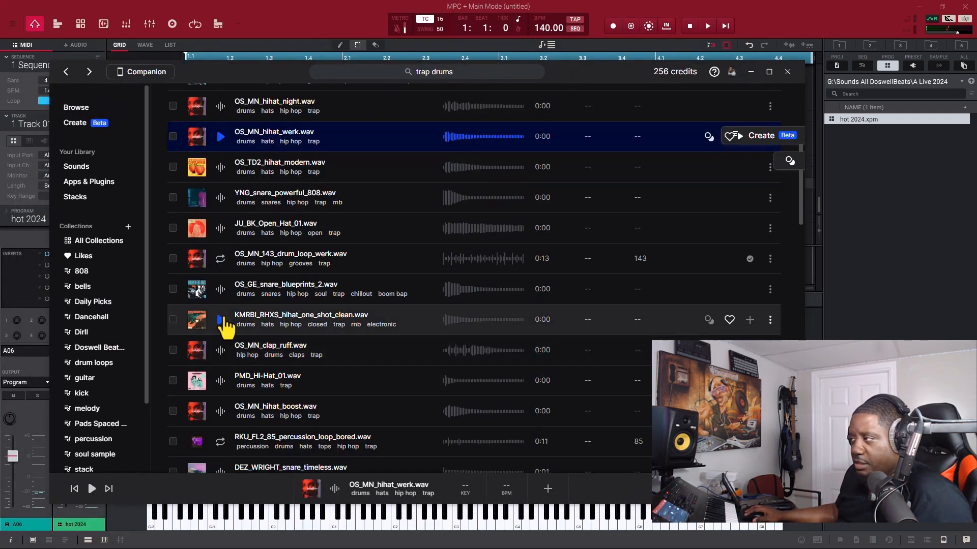
pyautogui.click(221, 319)
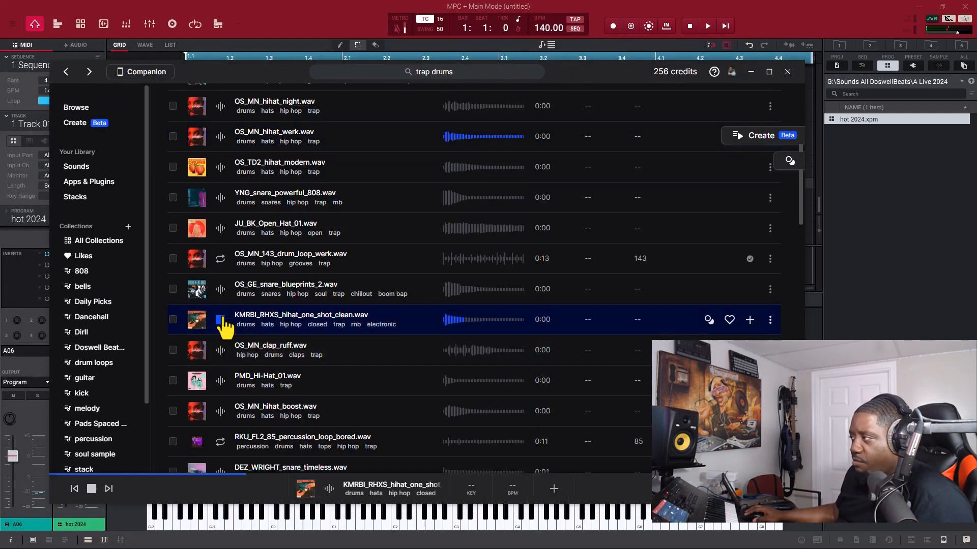
pyautogui.click(220, 259)
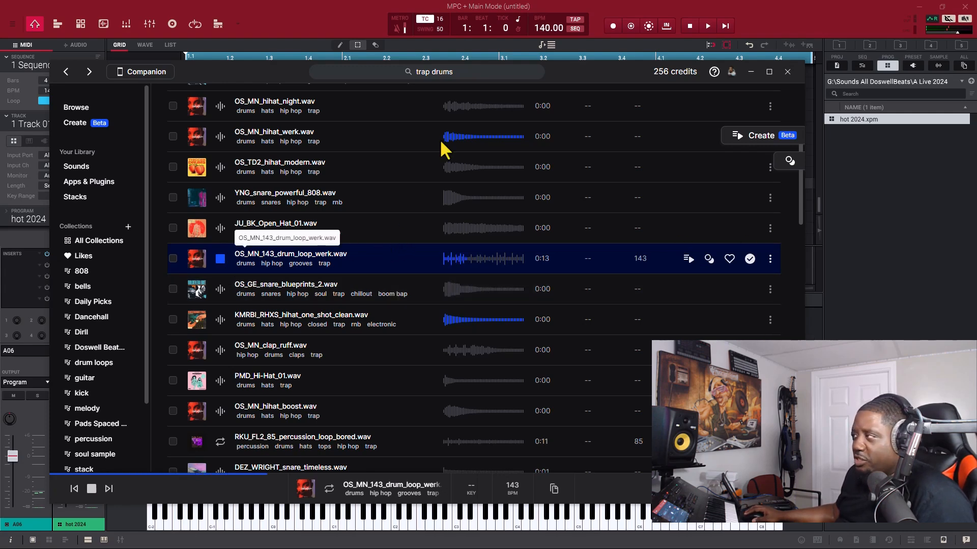
pyautogui.moveTo(593, 62); pyautogui.dragTo(523, 53)
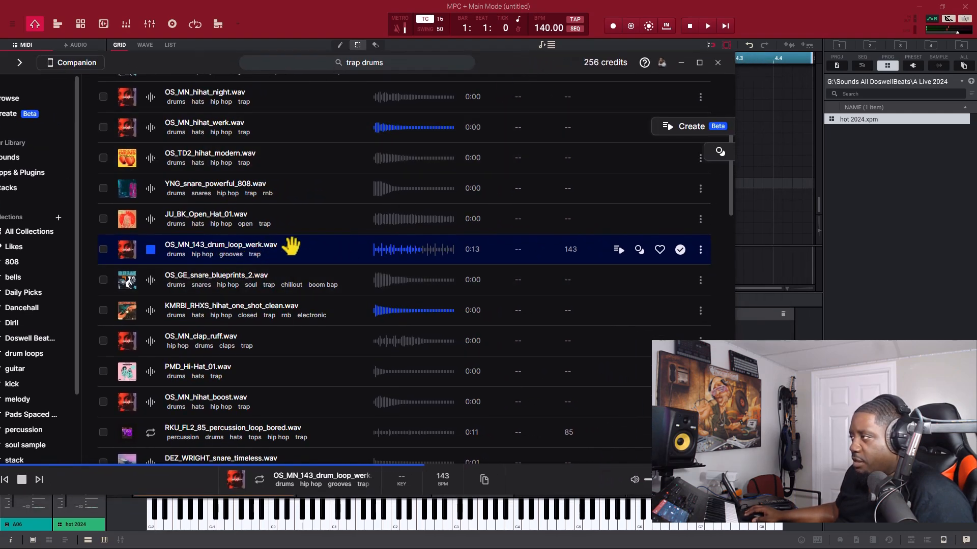
pyautogui.hotkey('alt', 'Tab')
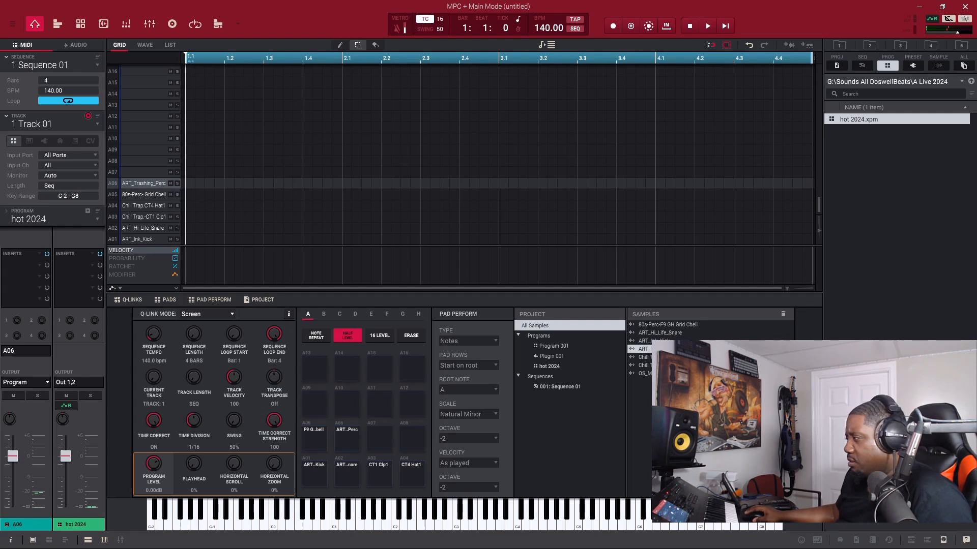
# Step: Set the imported drum loop's end point to about sample 147395 and extract that section as a new sample named first loop
pyautogui.click(630, 374)
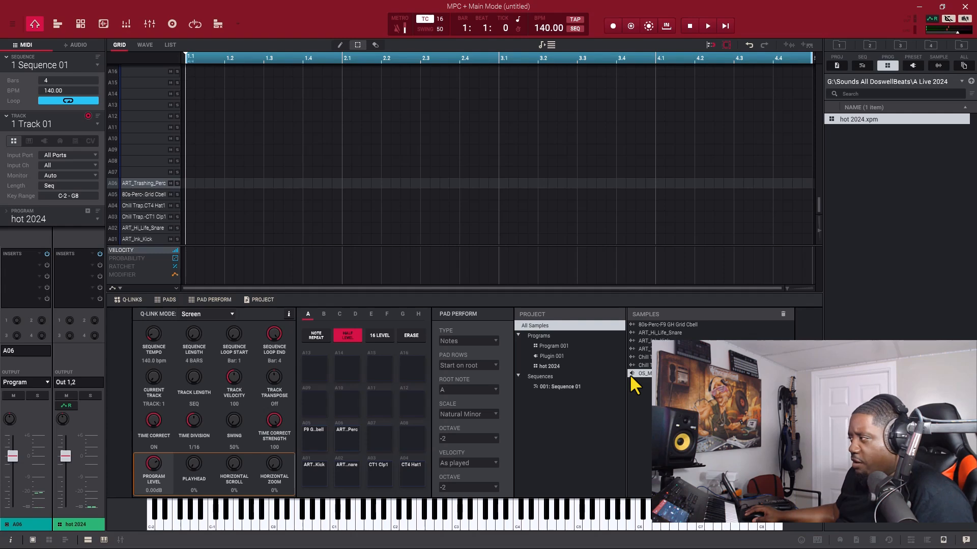
pyautogui.click(104, 24)
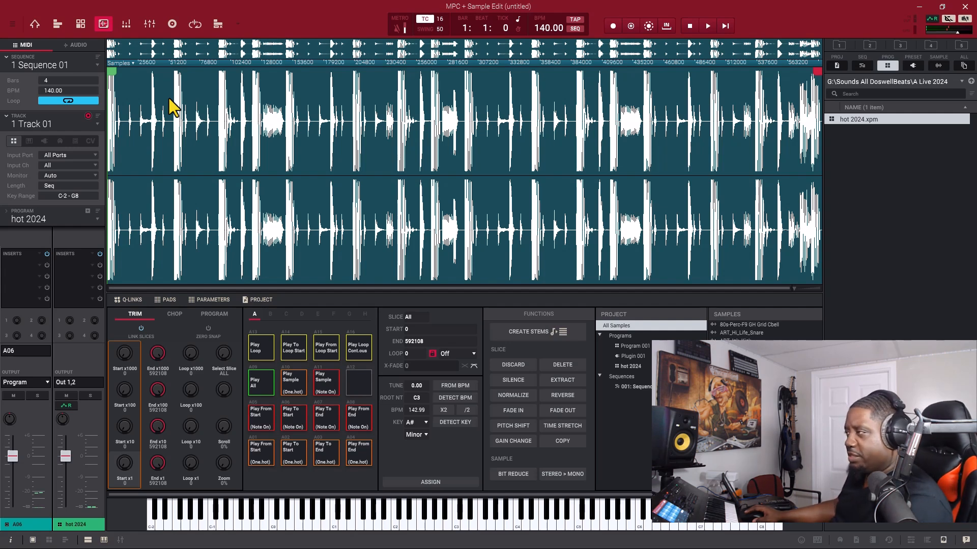
pyautogui.moveTo(815, 71)
pyautogui.mouseDown()
pyautogui.moveTo(218, 87)
pyautogui.moveTo(280, 86)
pyautogui.mouseUp()
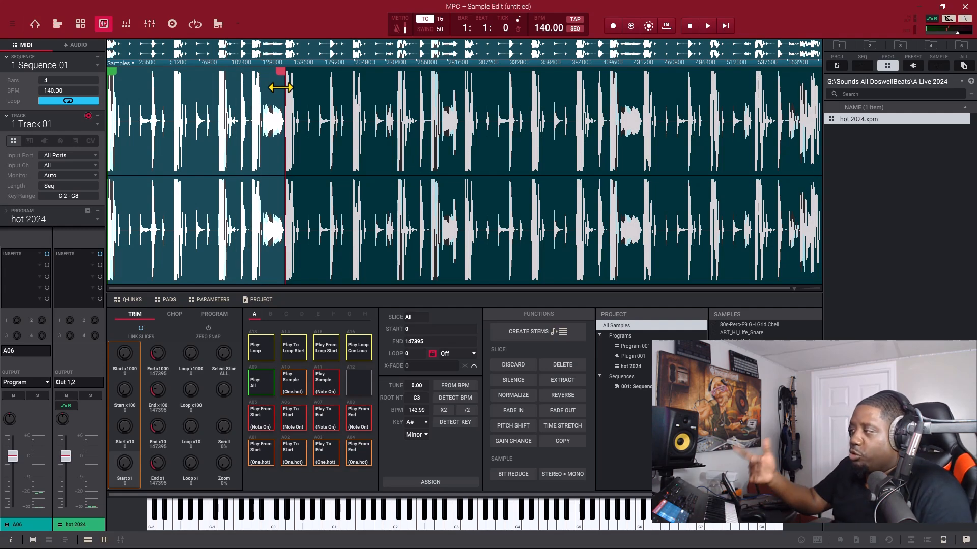
pyautogui.click(560, 380)
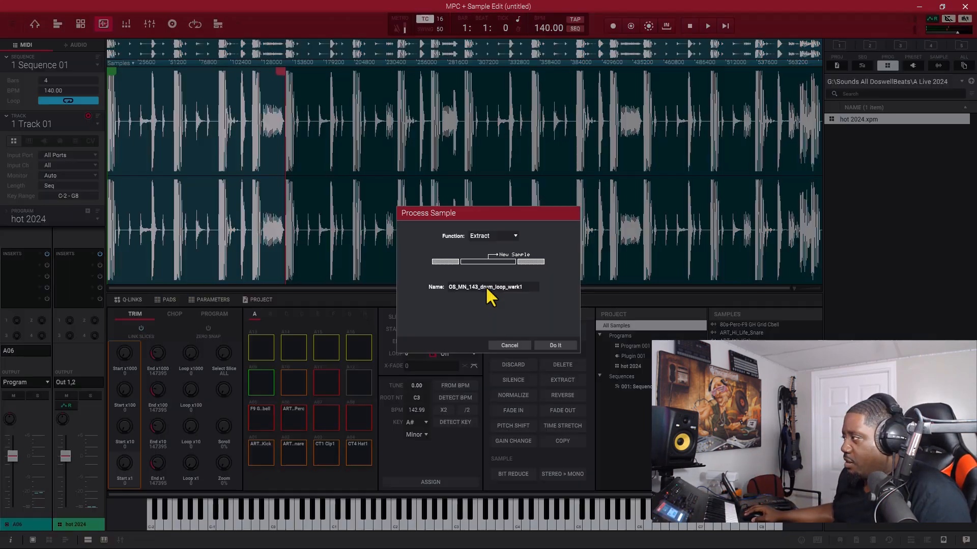
pyautogui.press('Return')
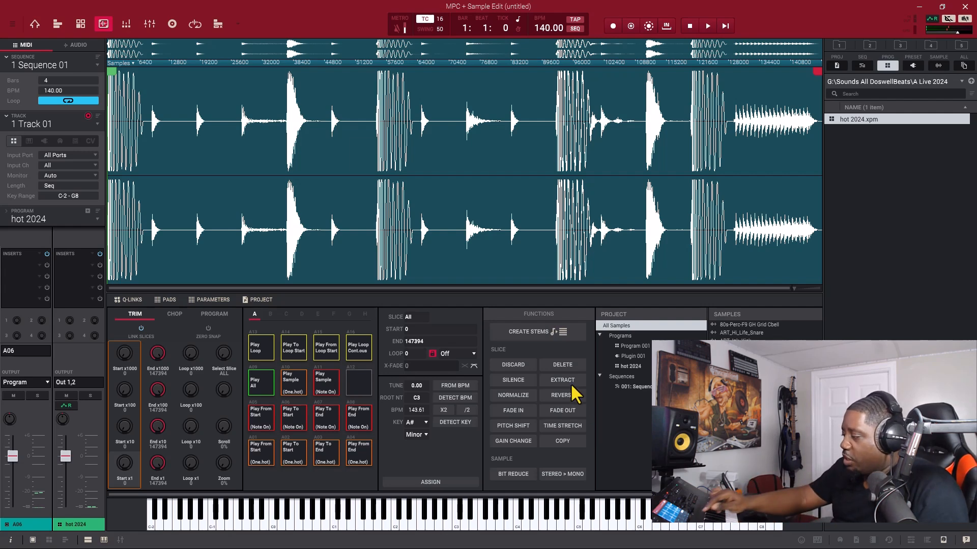
# Step: Chop the extracted loop by Threshold at 50 and non-destructively convert its slices into a new program
pyautogui.click(174, 314)
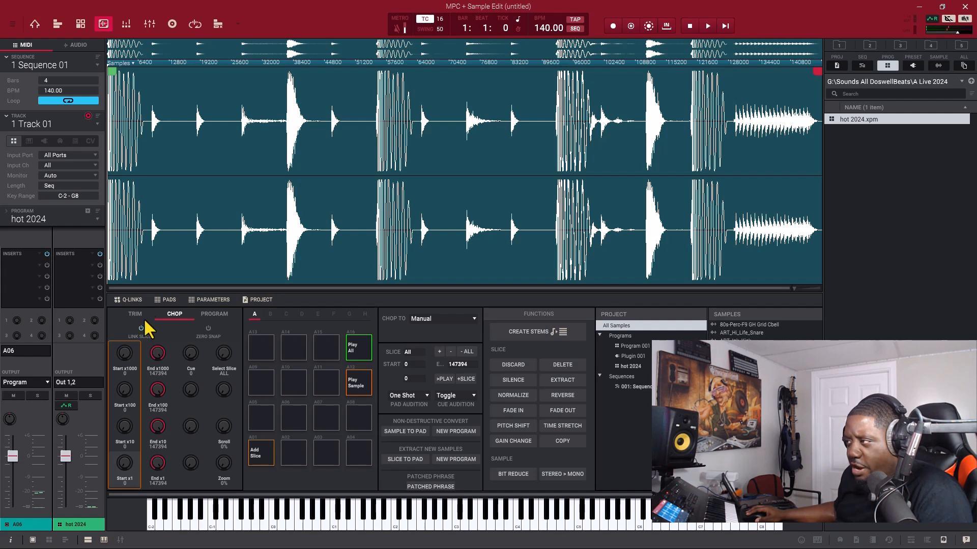
pyautogui.click(134, 314)
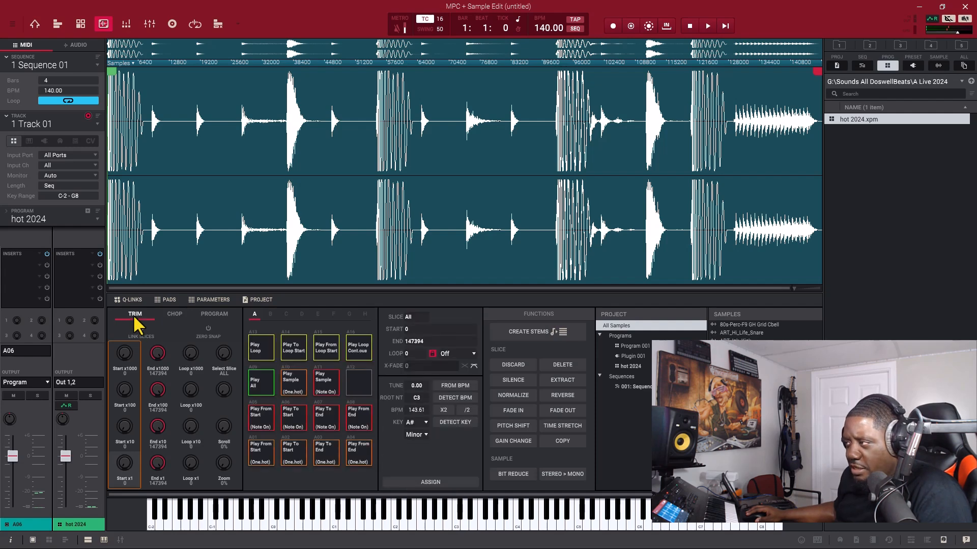
pyautogui.click(176, 315)
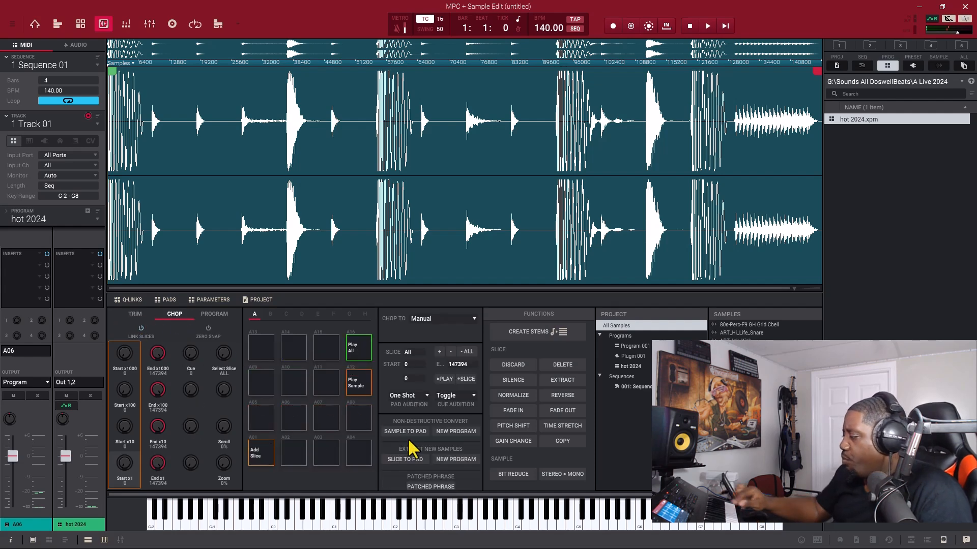
pyautogui.click(474, 319)
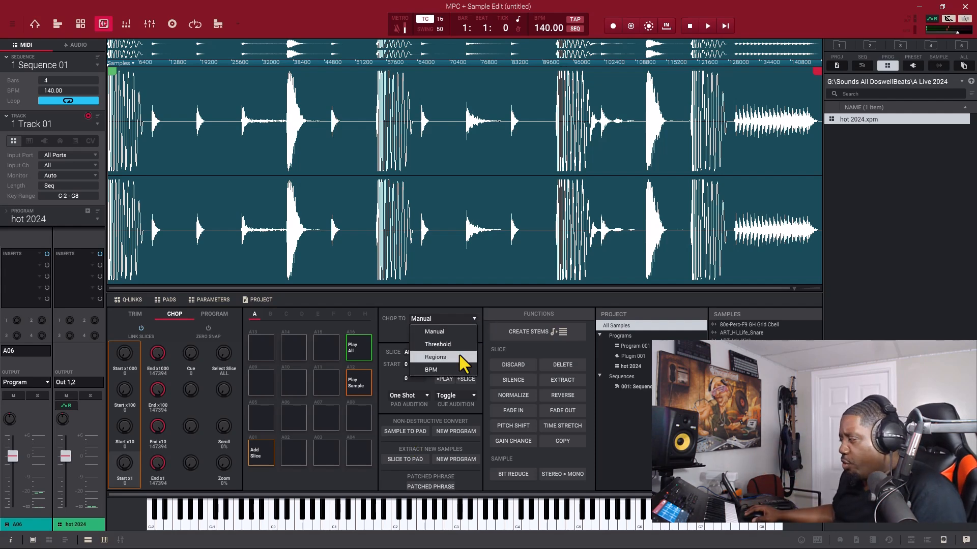
pyautogui.click(460, 345)
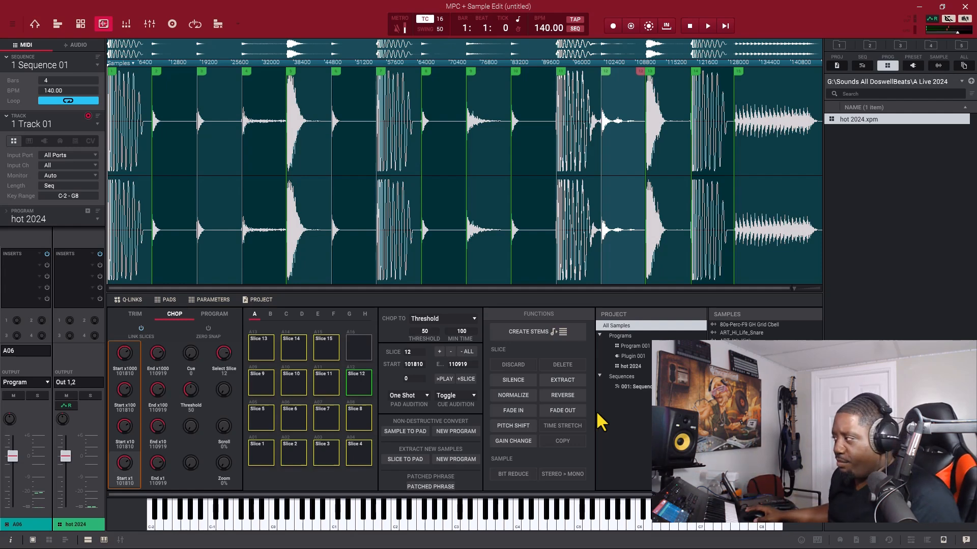
pyautogui.click(455, 431)
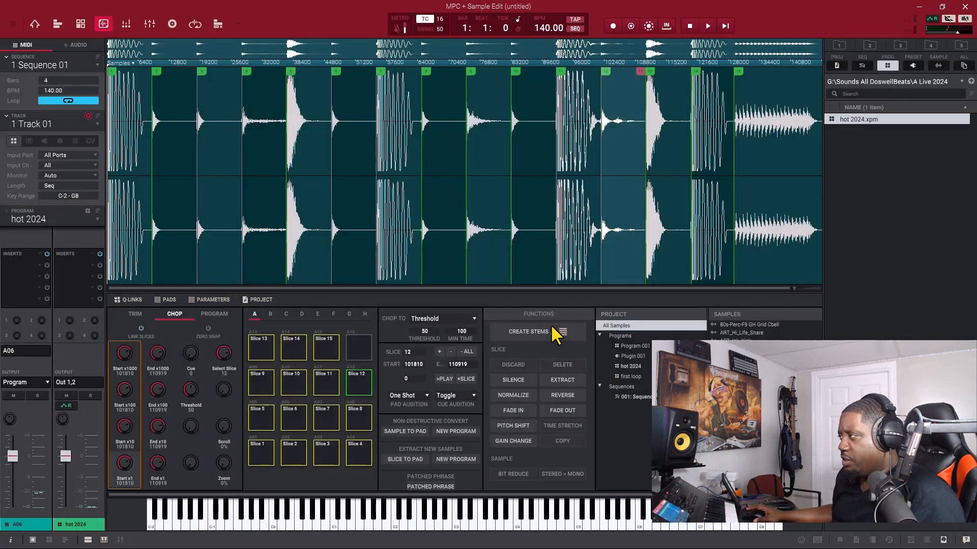
# Step: Assign the first loop program to the current track and set its polyphony to Poly
pyautogui.click(33, 27)
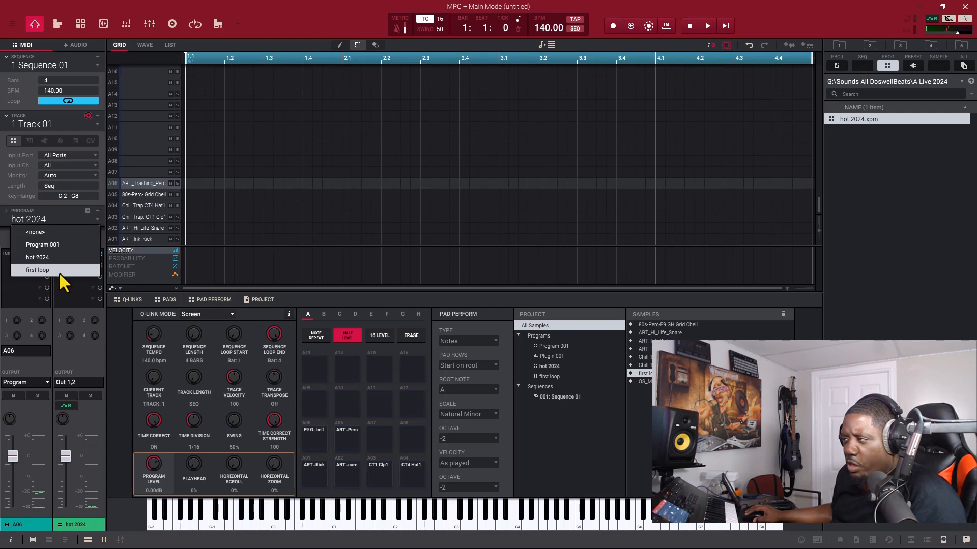
pyautogui.click(59, 272)
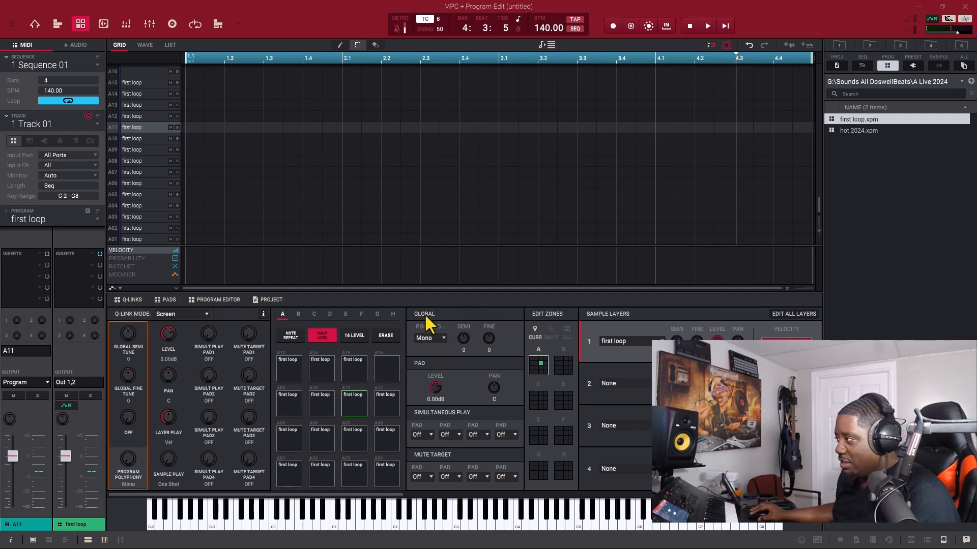
pyautogui.click(441, 339)
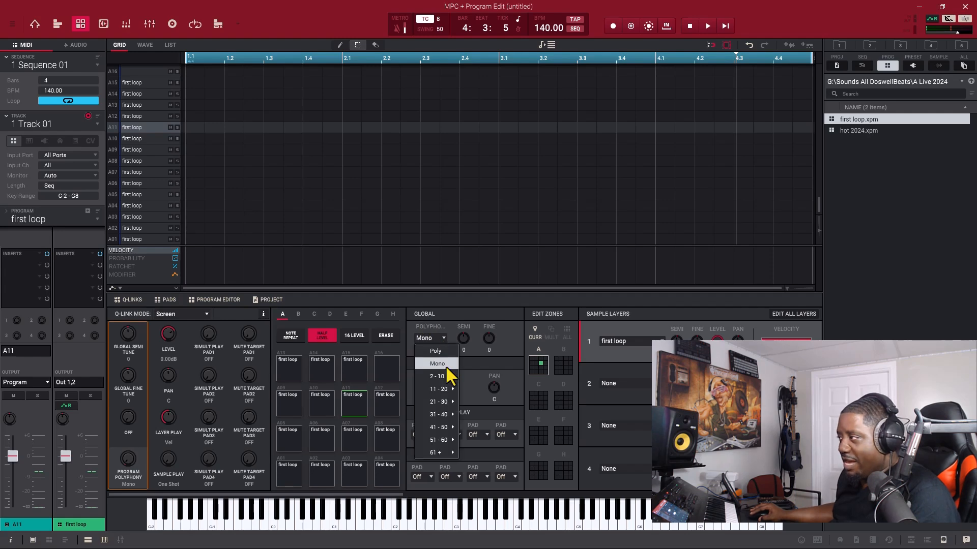
pyautogui.click(445, 352)
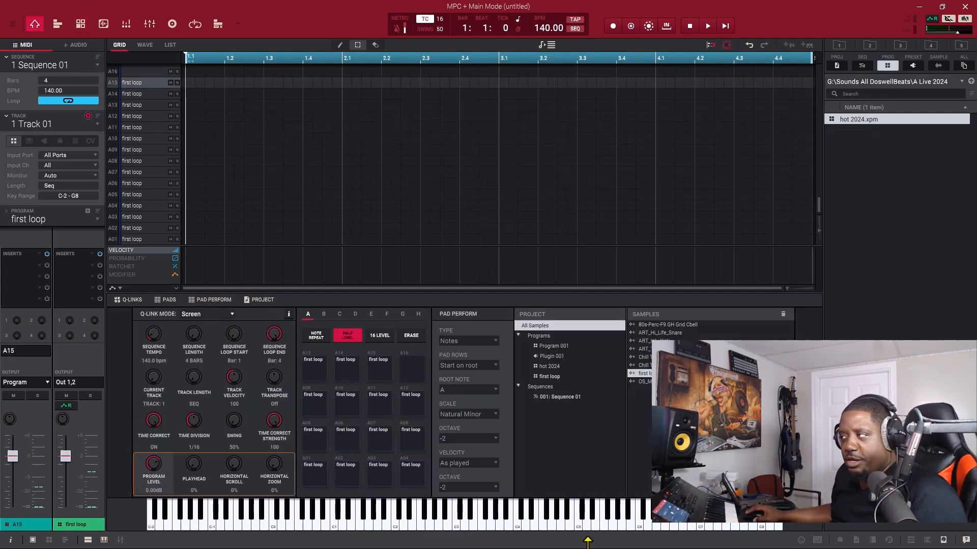
# Step: Save the current program as first loop.xpm in the A Live 2024 folder within Sounds All DoswellBeats on the G drive
pyautogui.click(12, 25)
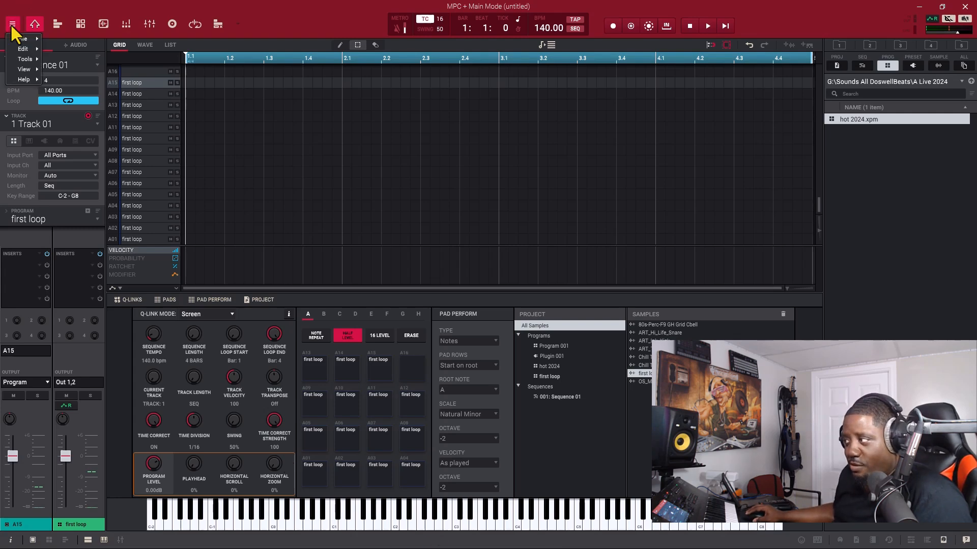
pyautogui.moveTo(22, 38)
pyautogui.click(85, 106)
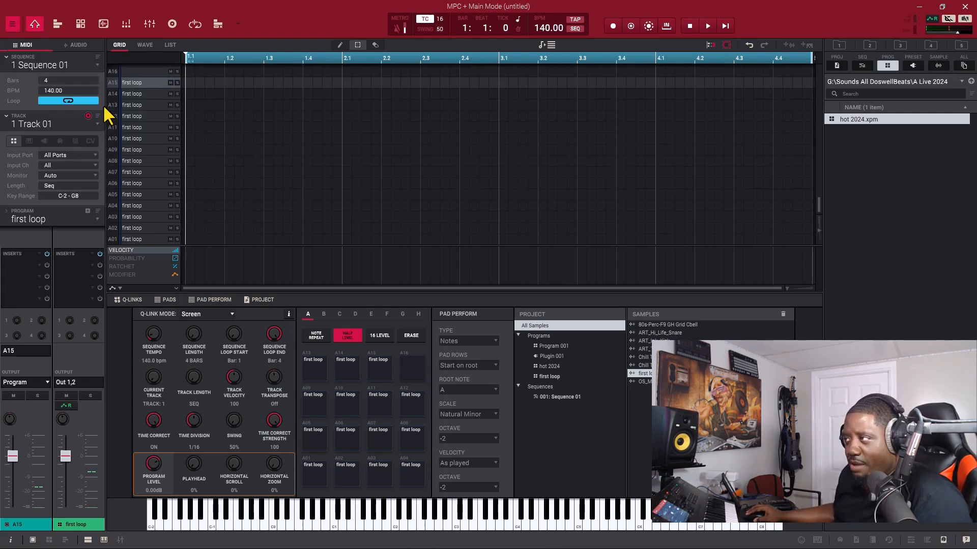
pyautogui.click(676, 175)
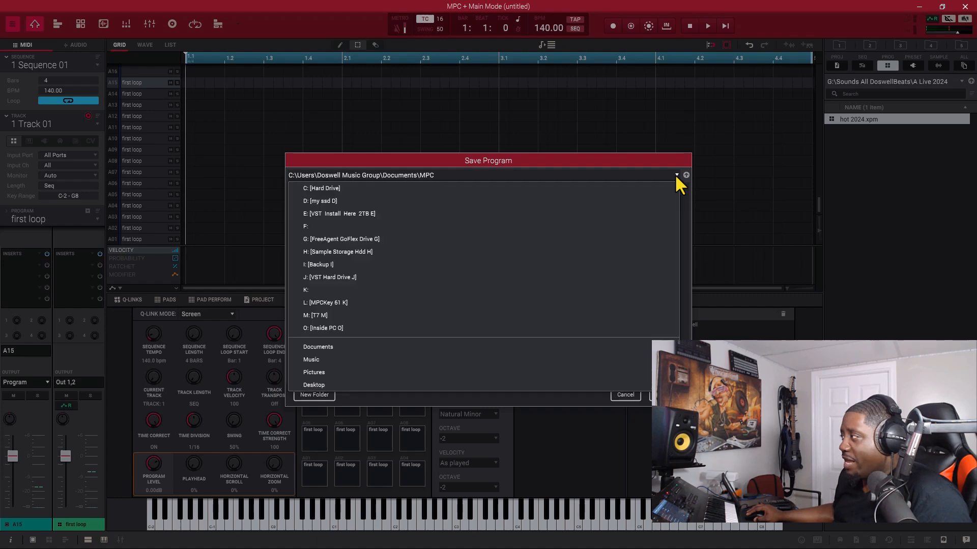
pyautogui.click(505, 243)
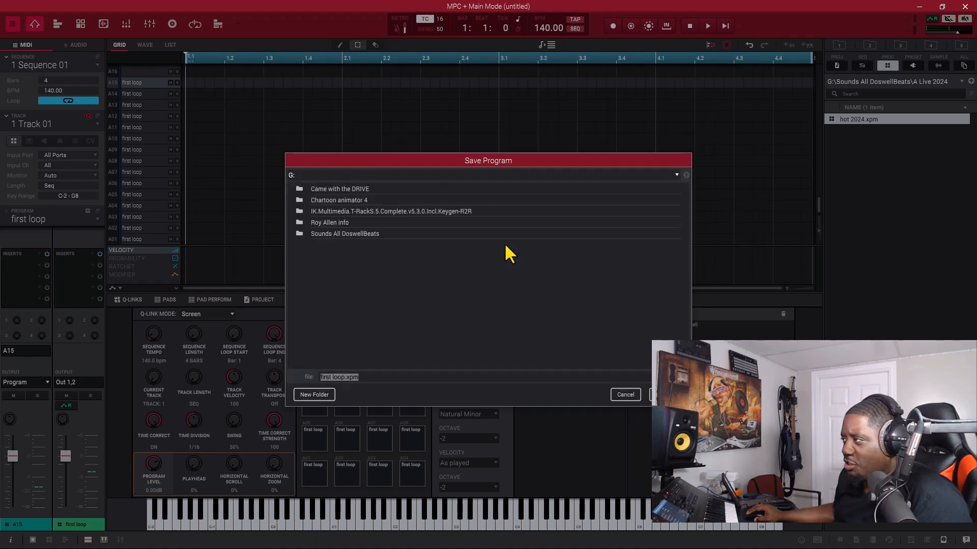
pyautogui.doubleClick(340, 234)
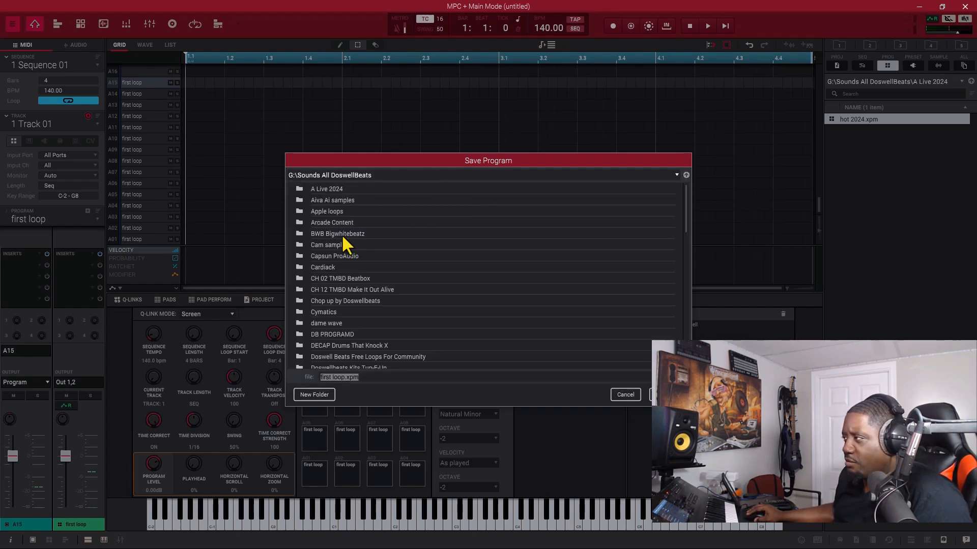
pyautogui.doubleClick(327, 189)
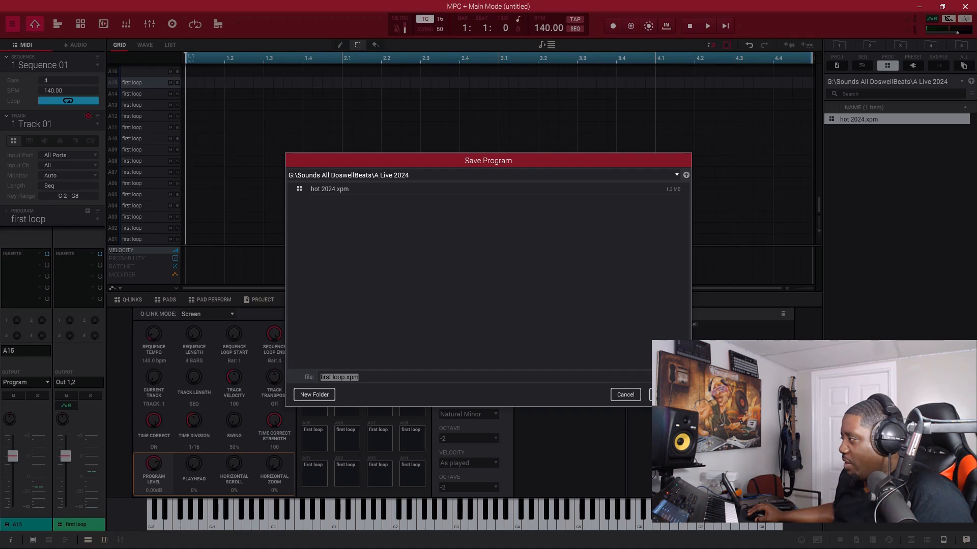
pyautogui.press('Return')
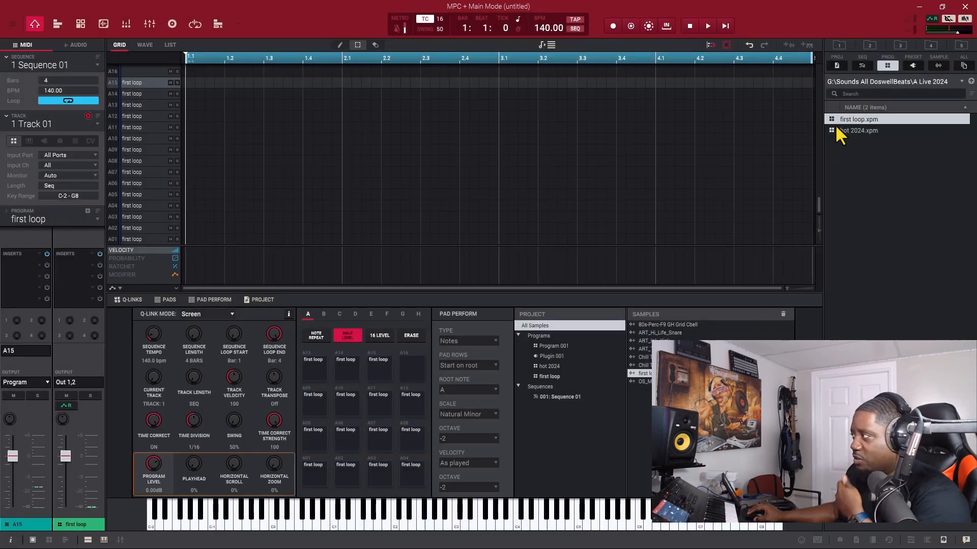
# Step: Start a new project from the template
pyautogui.click(12, 24)
pyautogui.moveTo(22, 39)
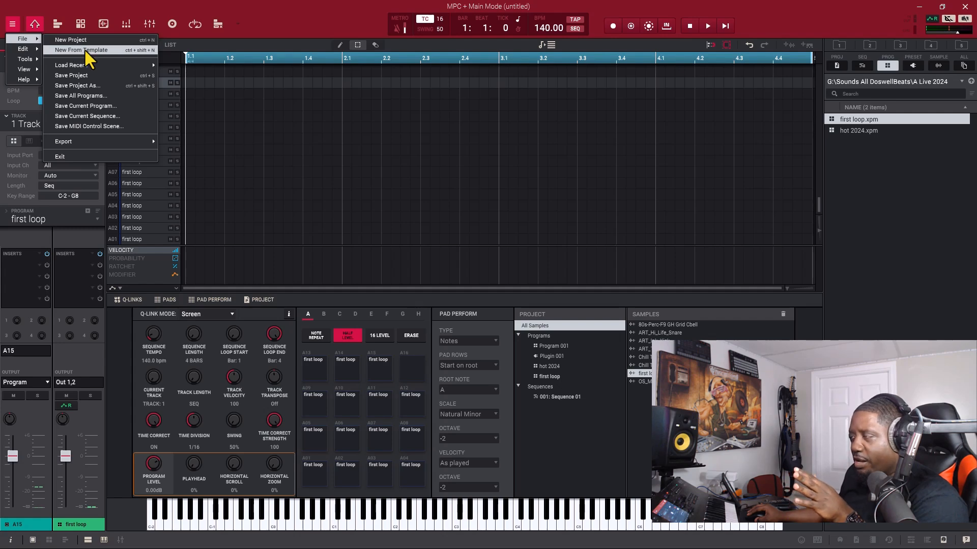
pyautogui.click(85, 49)
pyautogui.click(501, 310)
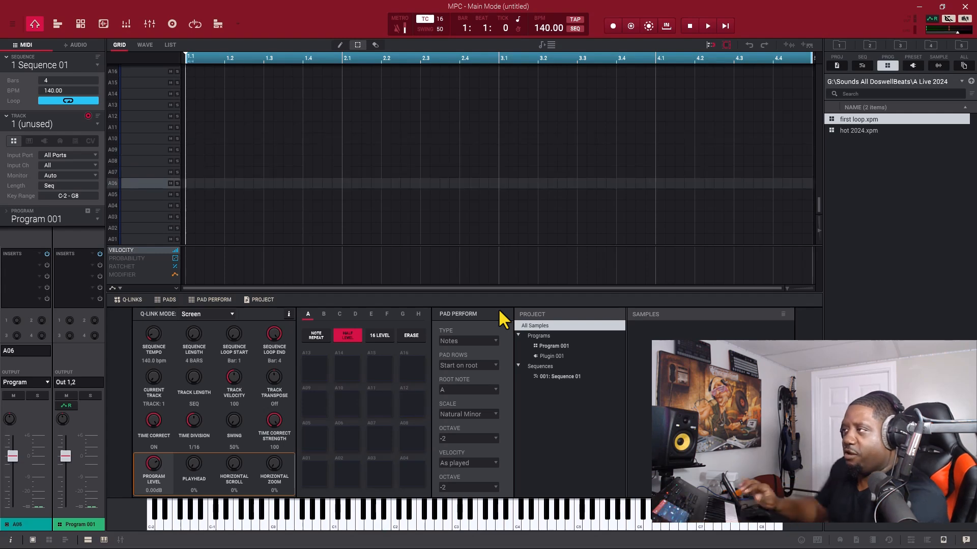
pyautogui.click(97, 125)
pyautogui.click(97, 126)
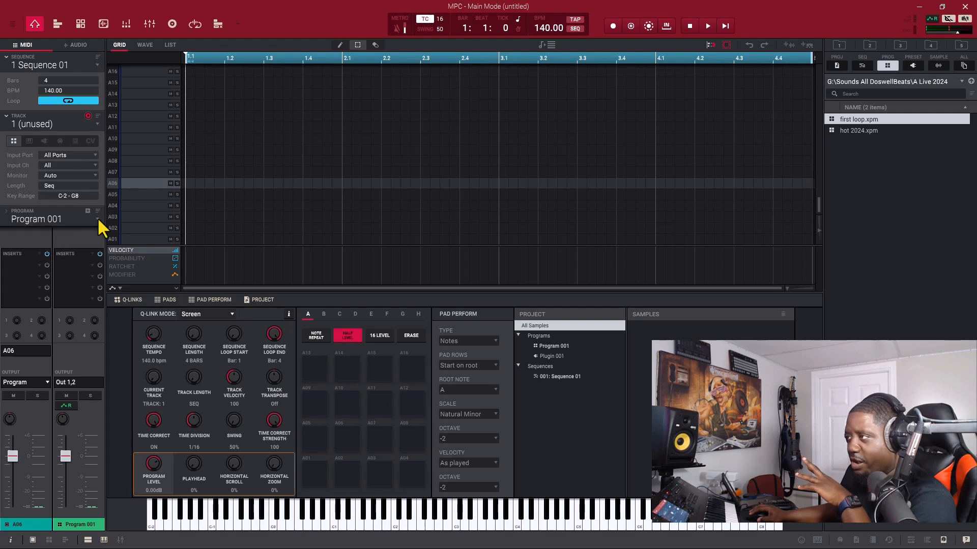
# Step: Load first loop.xpm from the A Live 2024 folder into the new project
pyautogui.click(911, 540)
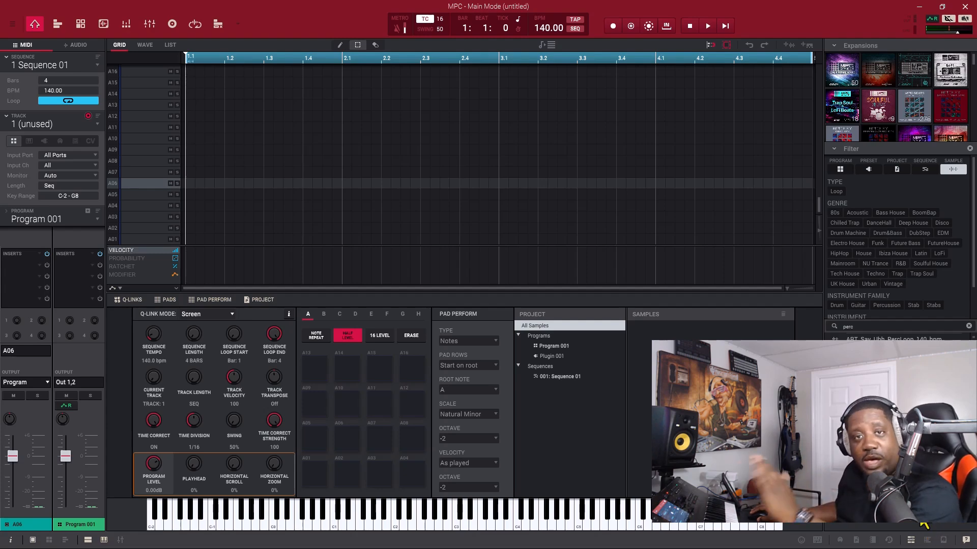
pyautogui.click(944, 541)
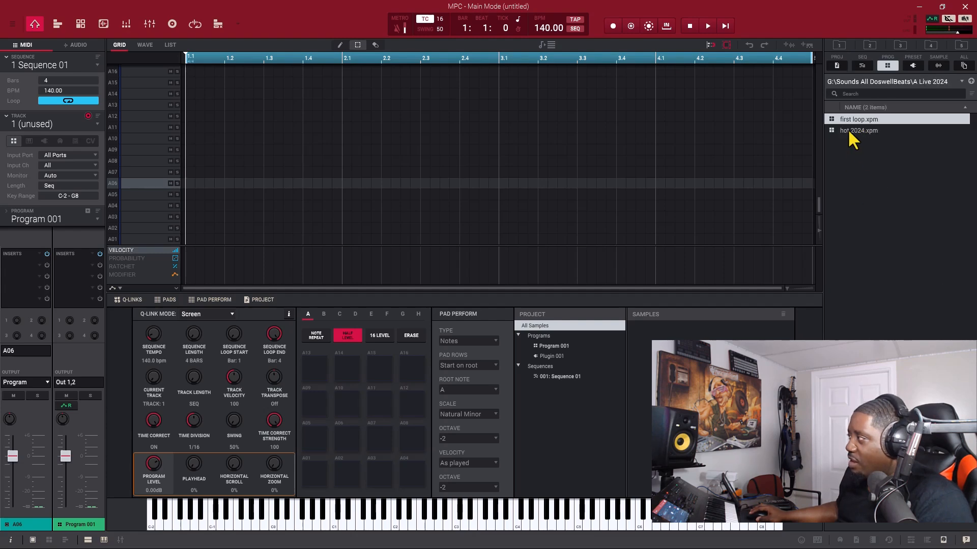
pyautogui.moveTo(853, 120); pyautogui.dragTo(650, 346)
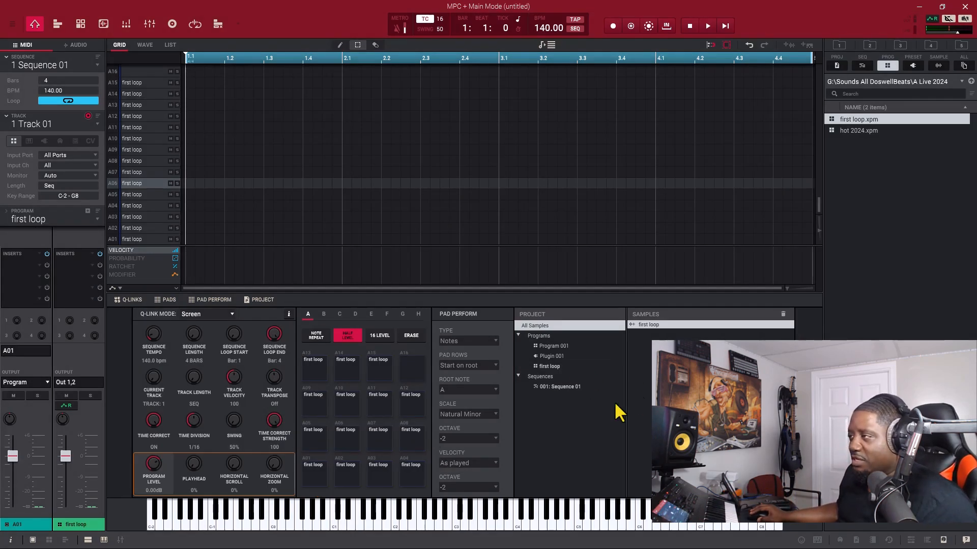
# Step: Audition the drum slices on pads A01 to A08 of the first loop program
pyautogui.click(314, 482)
pyautogui.click(347, 479)
pyautogui.click(375, 478)
pyautogui.click(406, 480)
pyautogui.click(326, 445)
pyautogui.click(344, 436)
pyautogui.click(380, 435)
pyautogui.click(406, 431)
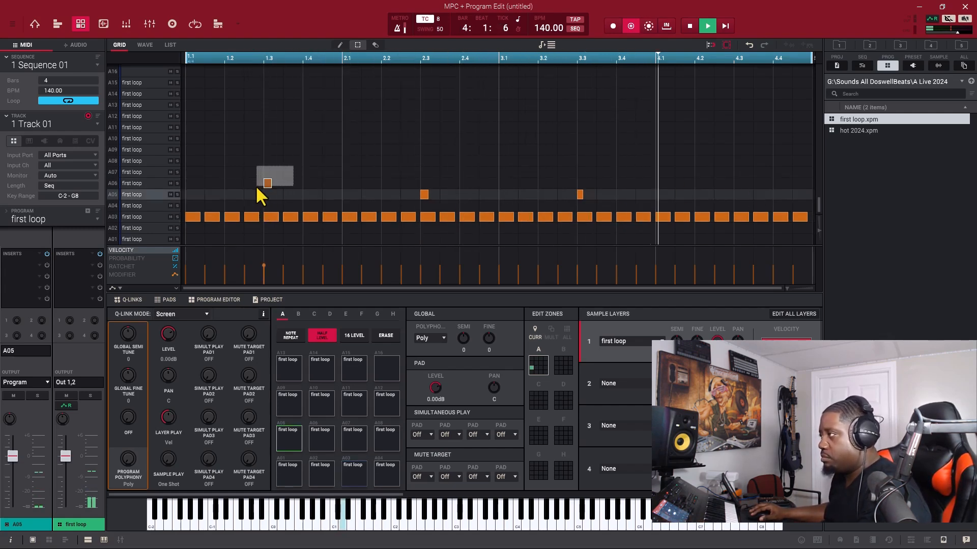
# Step: Move the hit at beat 1.3 from pad A06 down to pad A05 in the drum pattern
pyautogui.moveTo(256, 185); pyautogui.dragTo(252, 186)
pyautogui.press('Down')
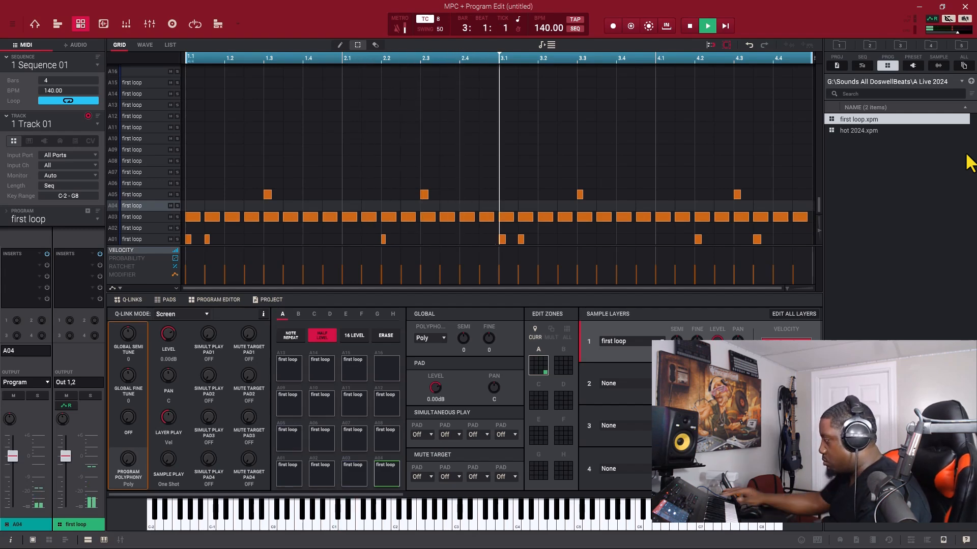
pyautogui.press('space')
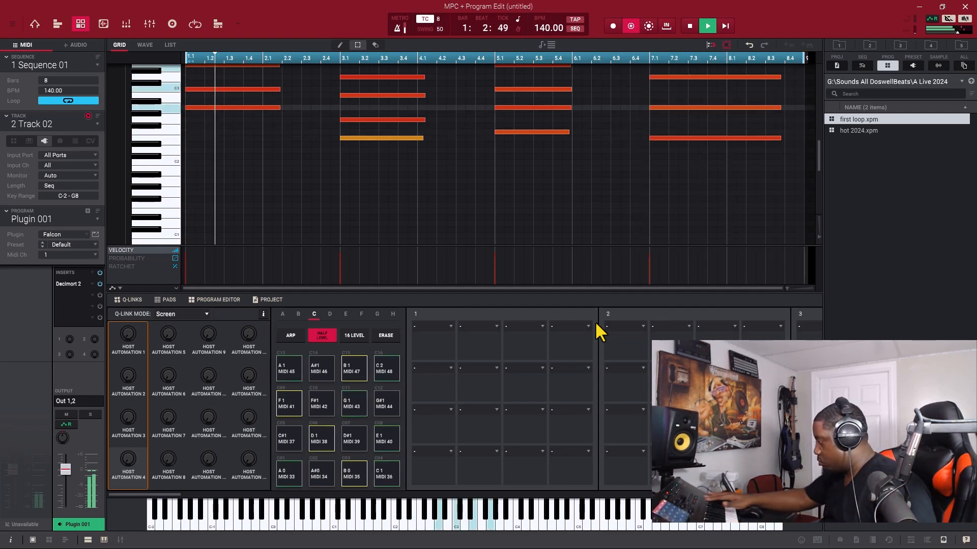
# Step: Shorten the chord notes at bar 7 to end at about 8.2, and lower the Falcon plugin track's volume
pyautogui.scroll(3, 433, 212)
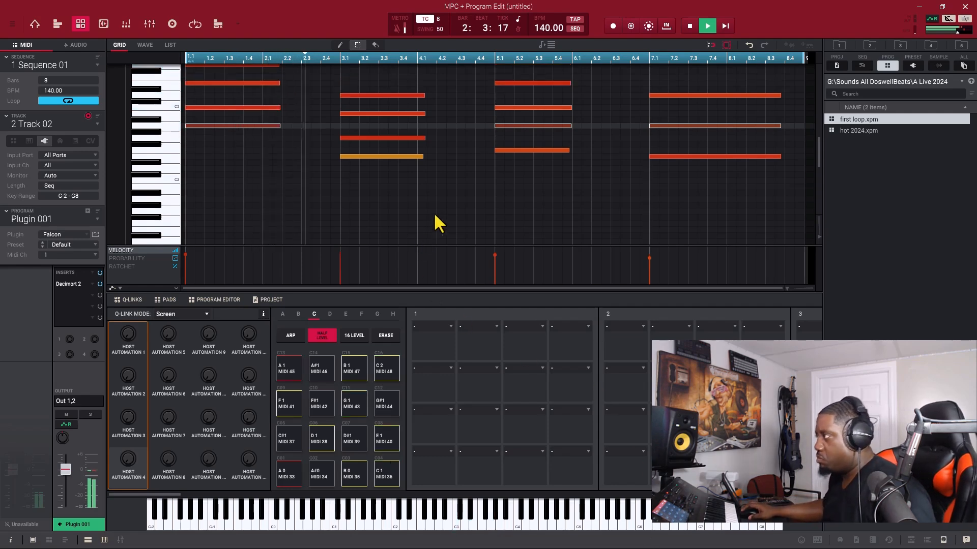
pyautogui.moveTo(765, 99); pyautogui.dragTo(746, 214)
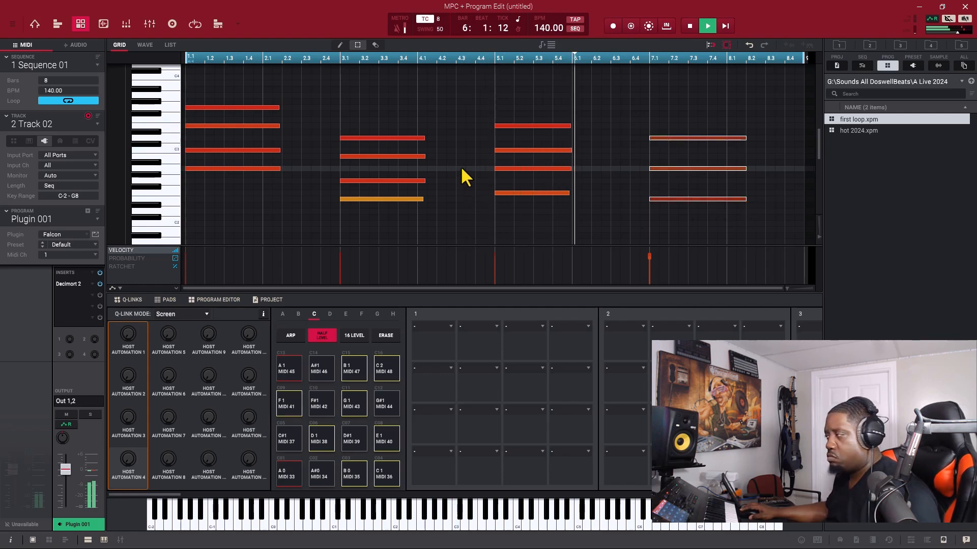
pyautogui.scroll(-1, 460, 168)
pyautogui.moveTo(68, 471); pyautogui.dragTo(75, 485)
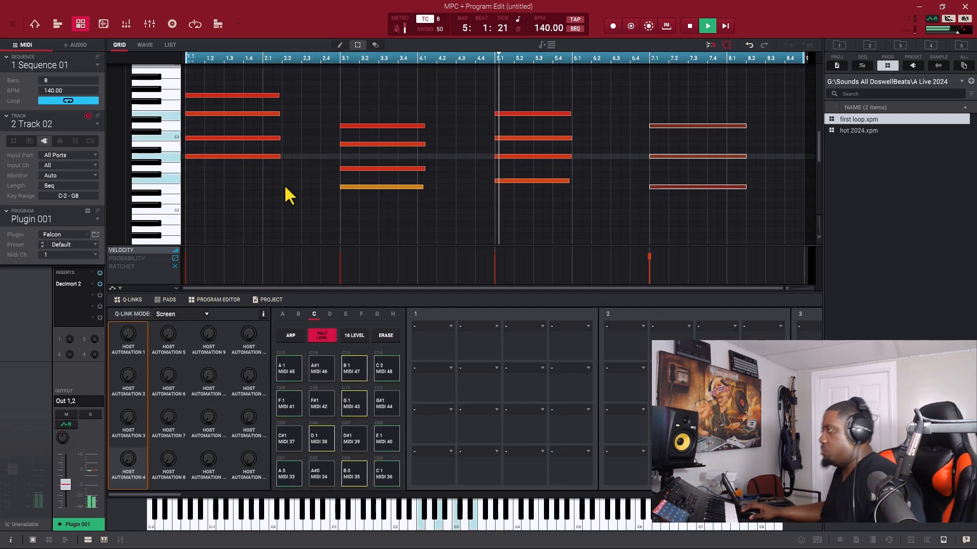
# Step: Select the lowest note of each of the four chords and duplicate these notes one octave down
pyautogui.moveTo(247, 188); pyautogui.dragTo(304, 150)
pyautogui.click(399, 187)
pyautogui.click(562, 180)
pyautogui.click(684, 187)
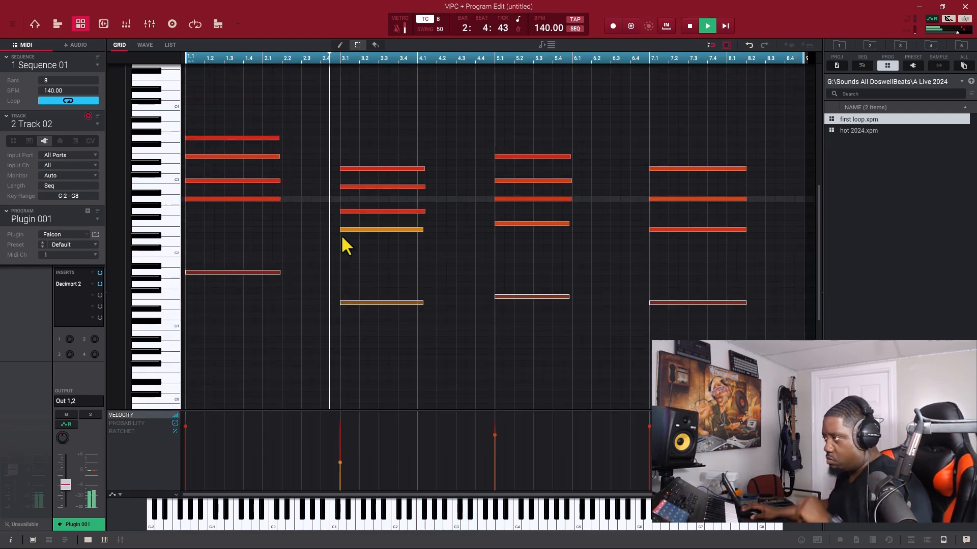
# Step: Set the resampler frequency of Plugin 001's Decimort 2 insert to about 5512 Hz and close the effect window
pyautogui.doubleClick(73, 285)
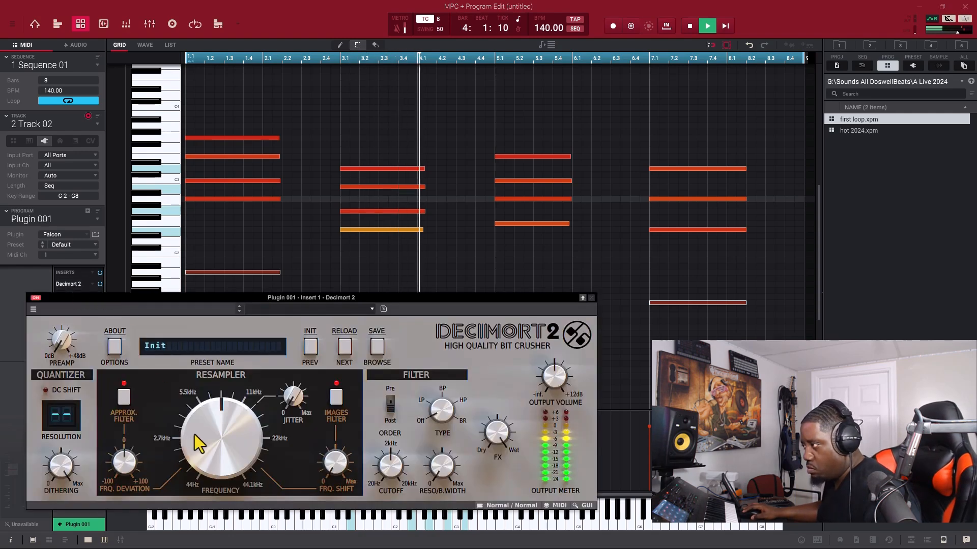
pyautogui.moveTo(203, 441); pyautogui.dragTo(205, 444)
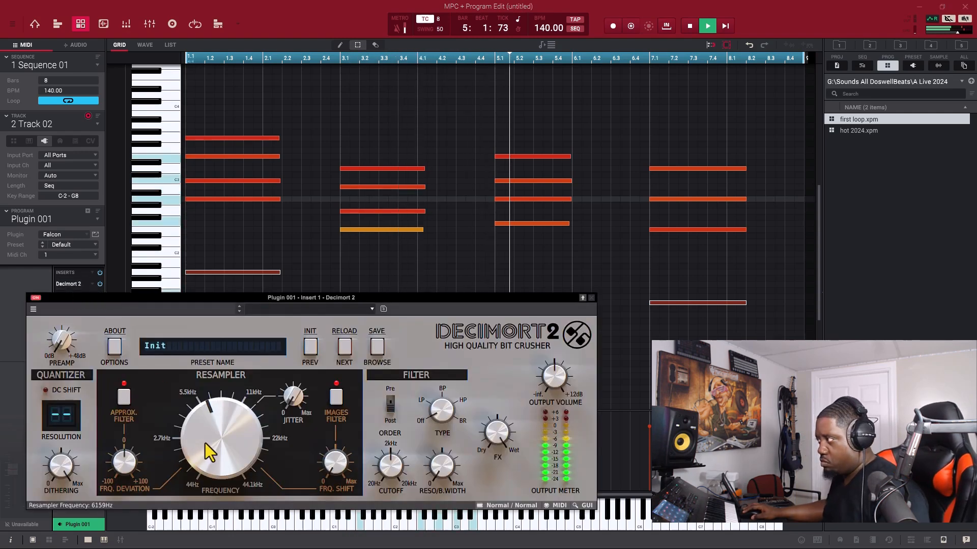
pyautogui.moveTo(205, 444); pyautogui.dragTo(210, 447)
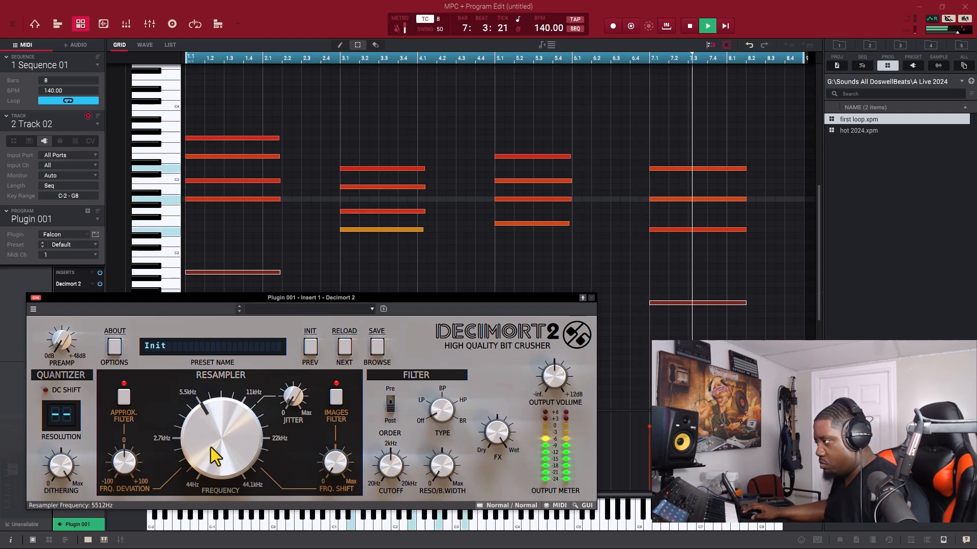
pyautogui.click(591, 298)
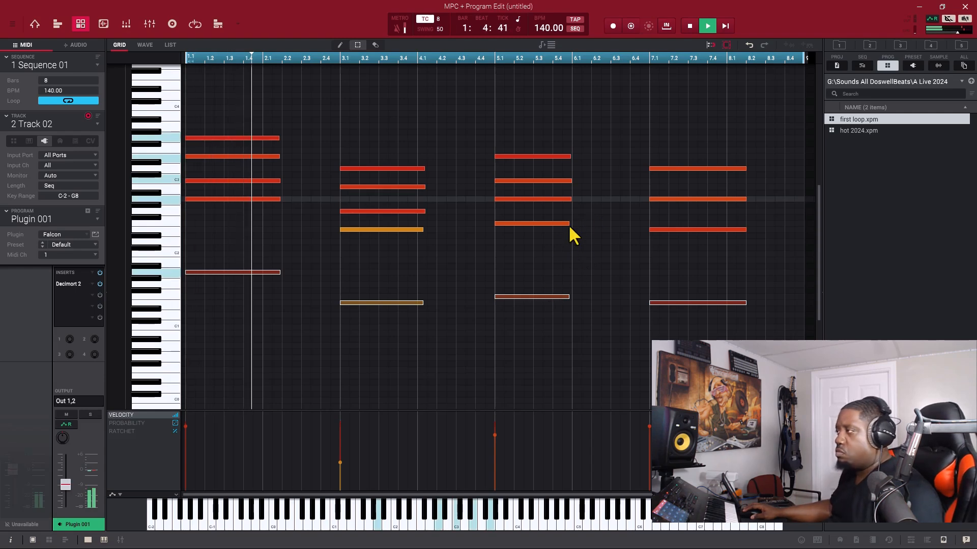
# Step: Select the chord notes from bar 3 to bar 7 and nudge them earlier
pyautogui.moveTo(711, 116); pyautogui.dragTo(370, 323)
pyautogui.press('Left')
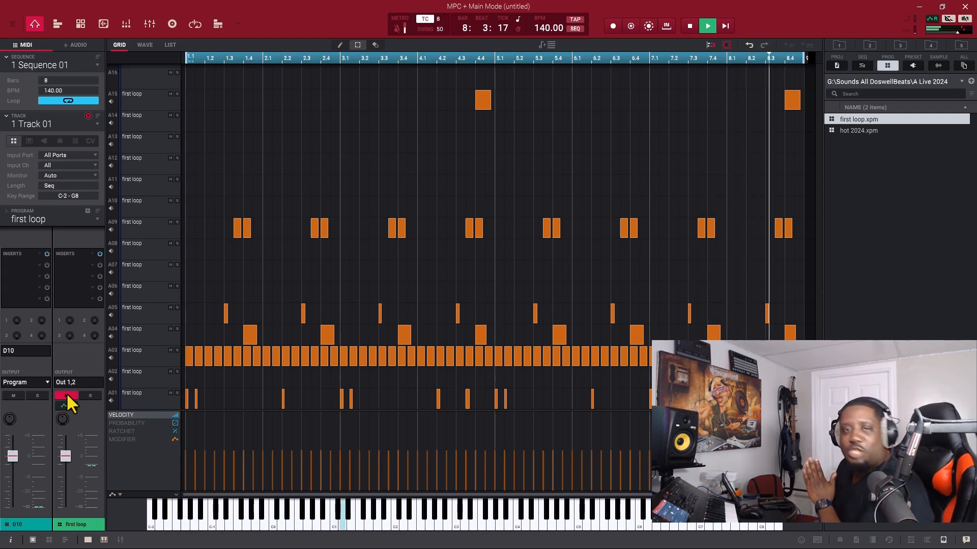
# Step: Unmute the first loop program on Track 01 and mute its pad A03
pyautogui.click(67, 396)
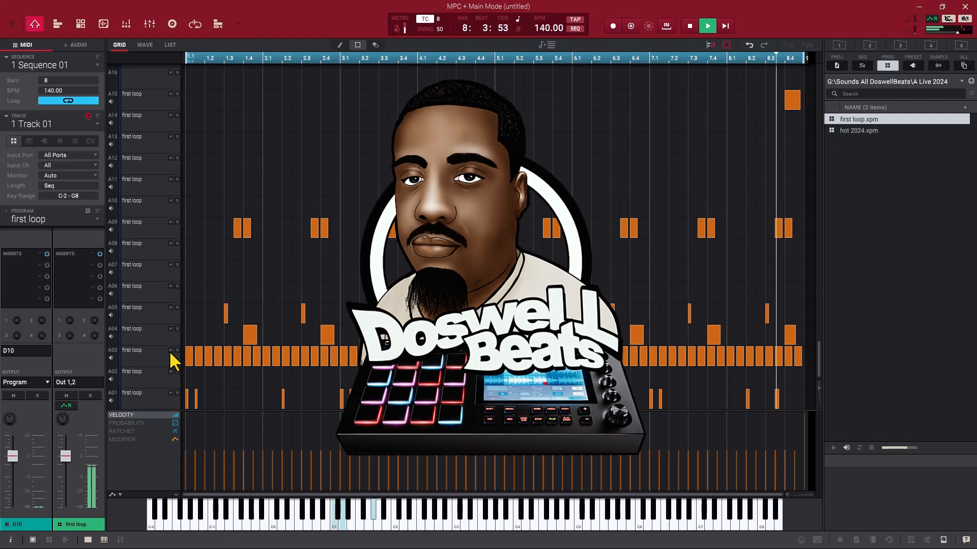
pyautogui.click(170, 350)
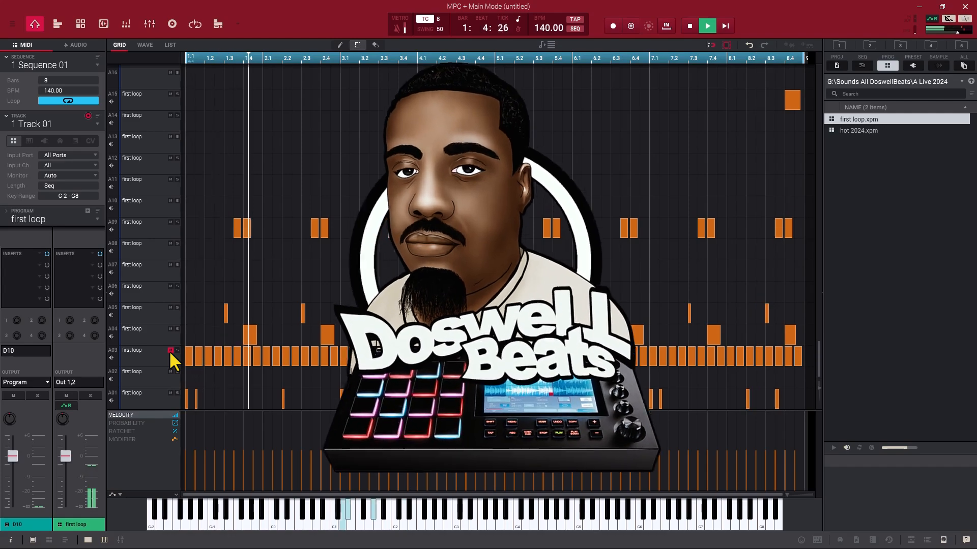